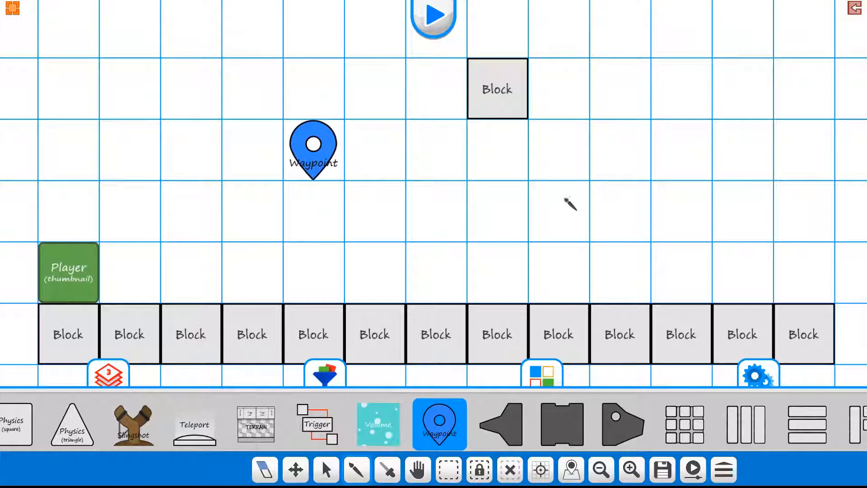
# Place a second waypoint five cells right of the first, and add path nodes 1 and 2 two cells either side of the first waypoint.
pyautogui.click(613, 152)
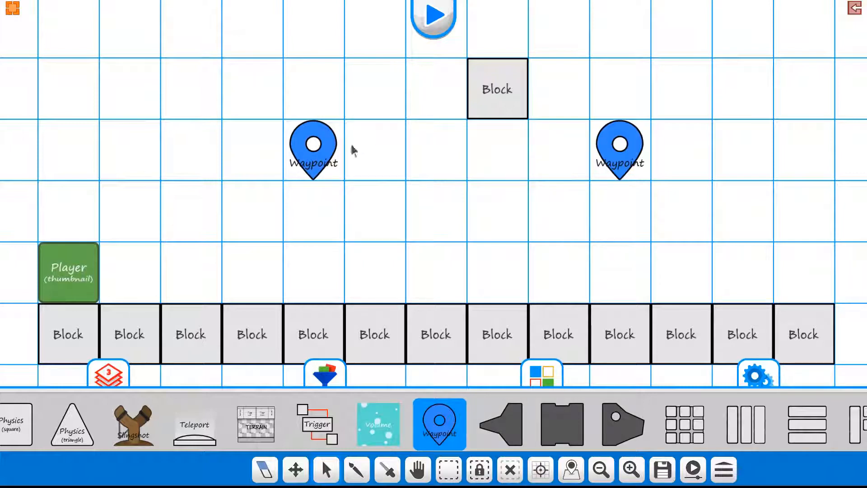
pyautogui.click(320, 151)
pyautogui.moveTo(544, 453); pyautogui.dragTo(185, 453)
pyautogui.click(445, 457)
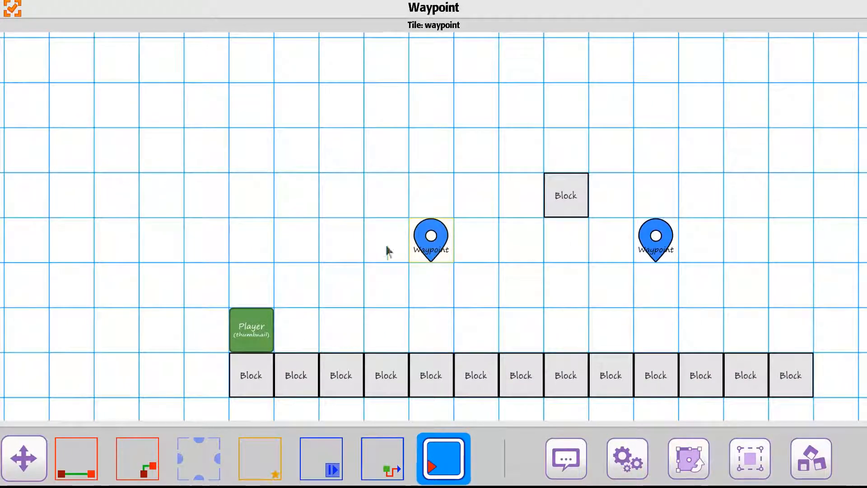
pyautogui.click(339, 238)
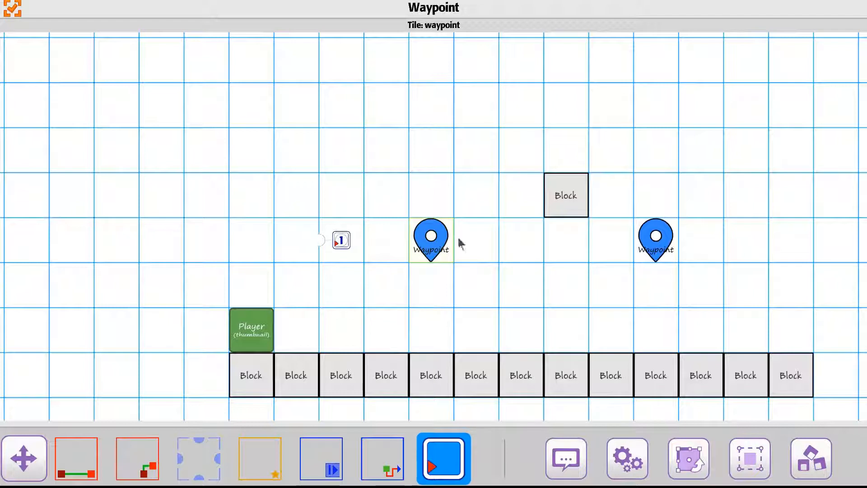
pyautogui.click(513, 243)
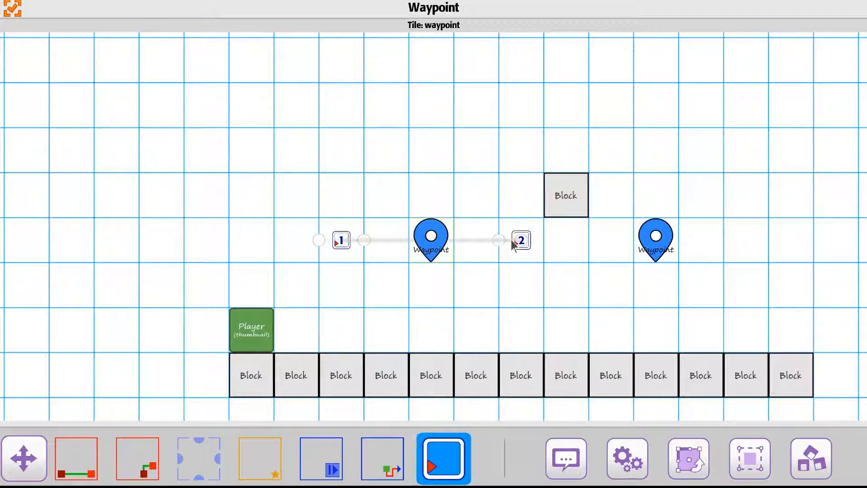
# Examine the waypoint's general settings and its node spline settings, such as curve type, line count and line width.
pyautogui.scroll(-5, 680, 451)
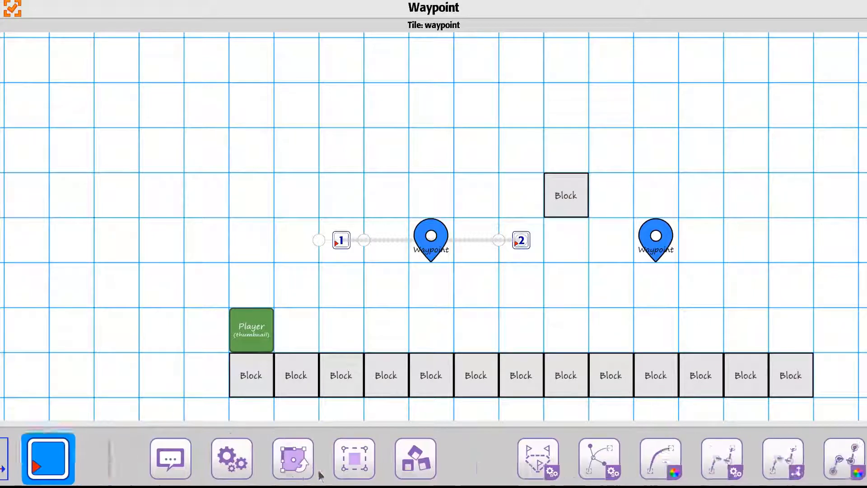
pyautogui.click(428, 463)
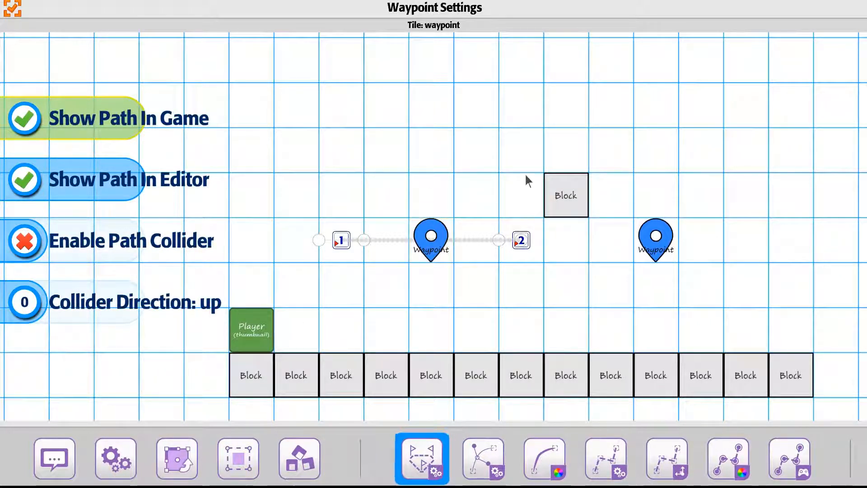
pyautogui.click(472, 471)
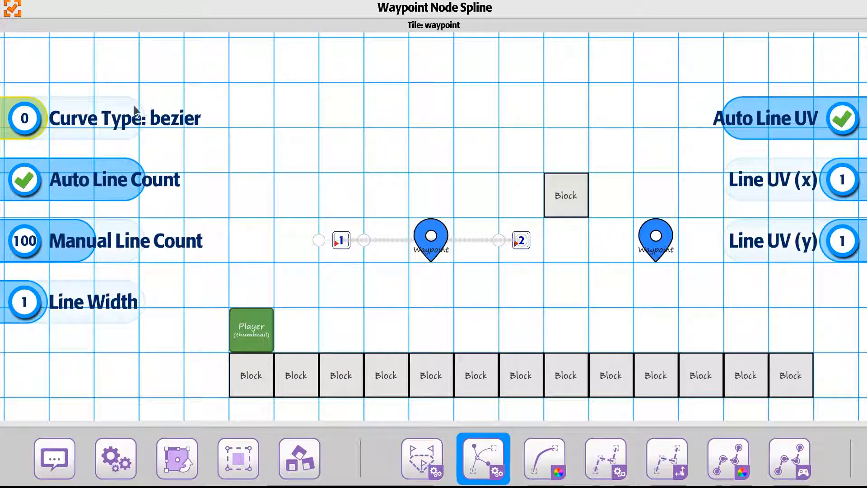
pyautogui.click(18, 12)
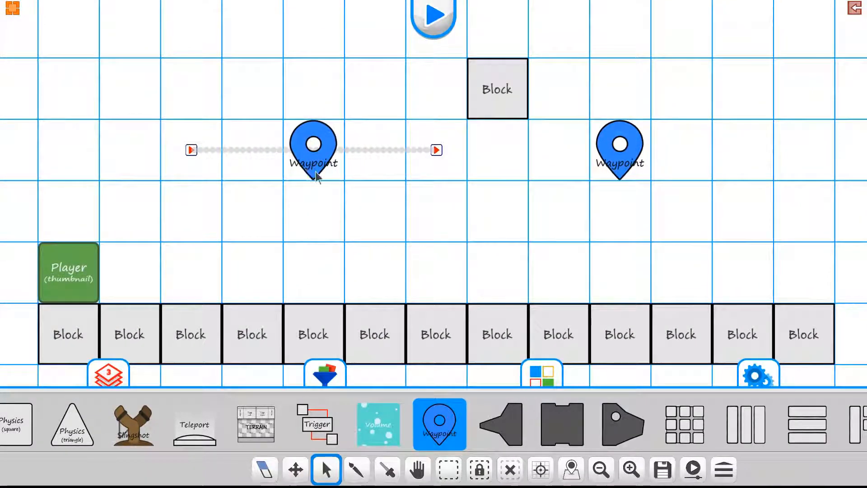
# Add path node 3 two cells below the first waypoint and node 4 two cells left and one cell down from it.
pyautogui.click(316, 173)
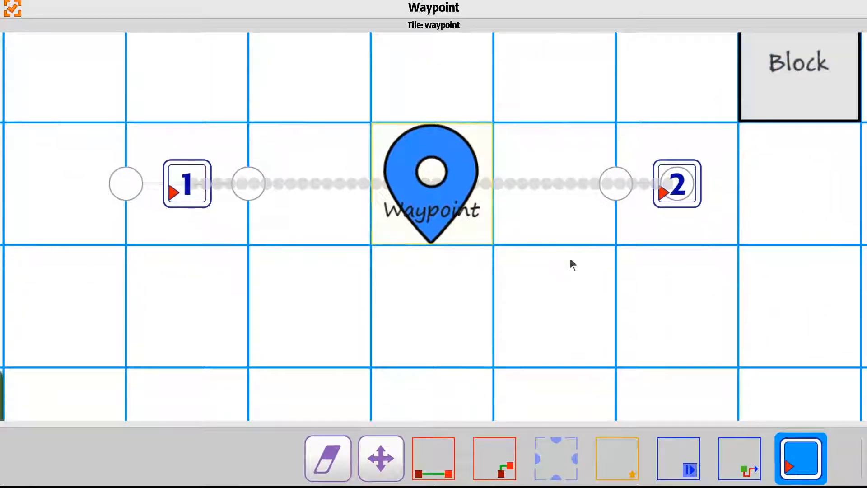
pyautogui.click(449, 312)
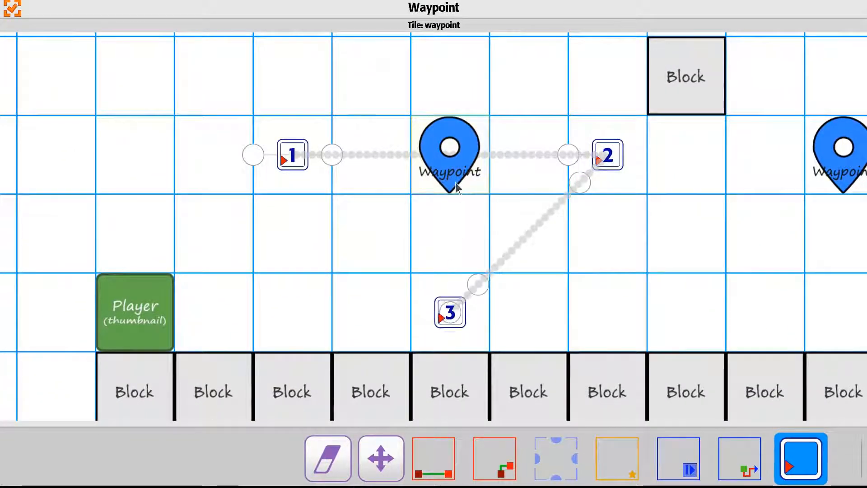
pyautogui.moveTo(455, 183); pyautogui.dragTo(464, 290)
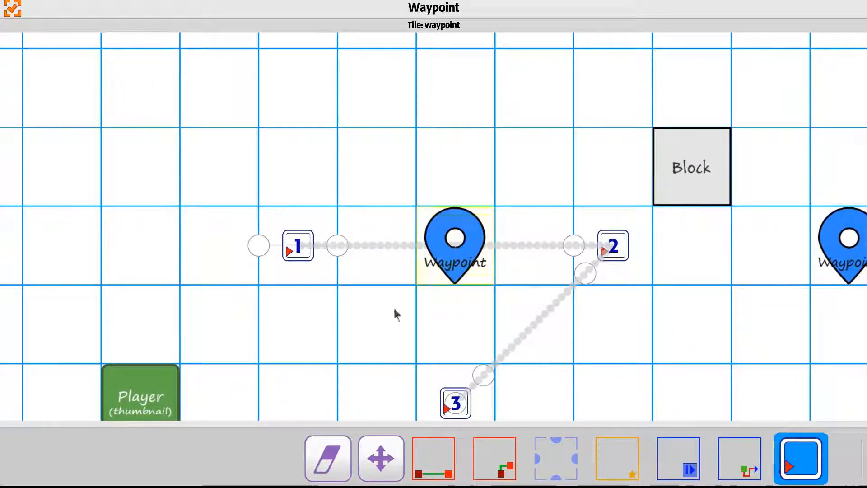
pyautogui.click(298, 324)
# Move node 1 two cells above the first waypoint and node 4 two cells to its left, level with node 2.
pyautogui.click(382, 458)
pyautogui.moveTo(298, 245); pyautogui.dragTo(298, 166)
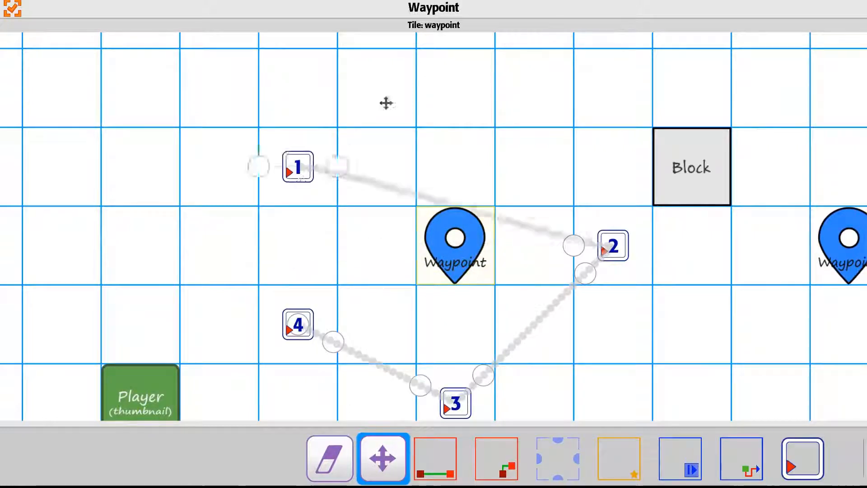
pyautogui.moveTo(386, 103); pyautogui.dragTo(455, 88)
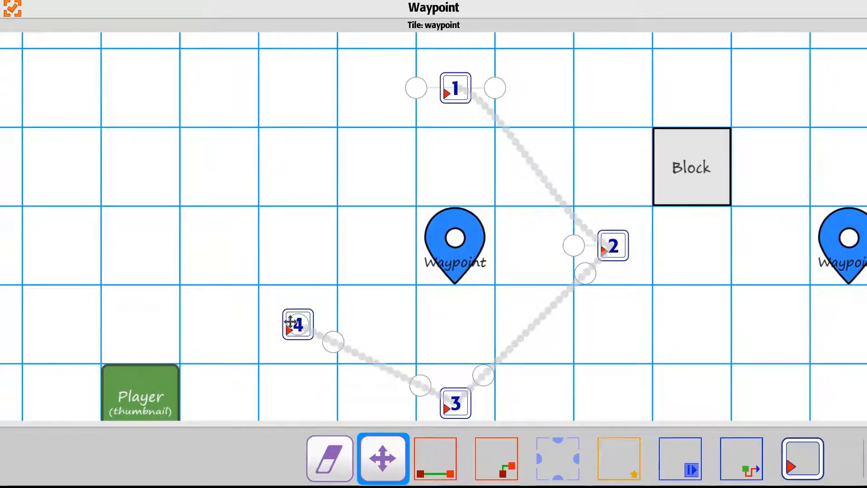
pyautogui.moveTo(294, 326); pyautogui.dragTo(288, 140)
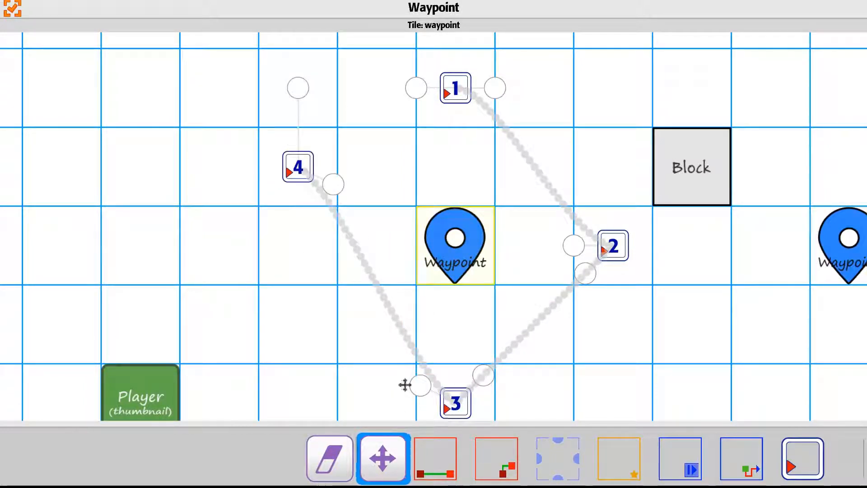
pyautogui.moveTo(296, 174); pyautogui.dragTo(322, 402)
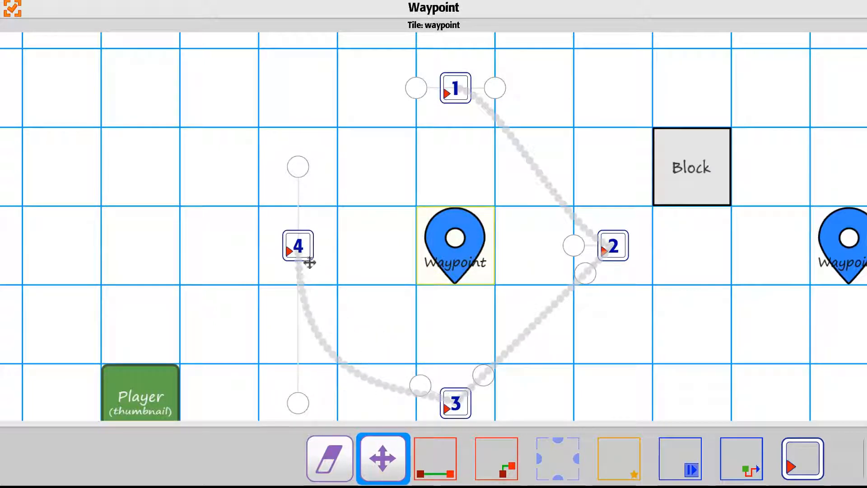
# Adjust the curve handles of nodes 1 to 4 so the path forms a smooth circular arc around the first waypoint.
pyautogui.scroll(-3, 358, 248)
pyautogui.scroll(-2, 384, 289)
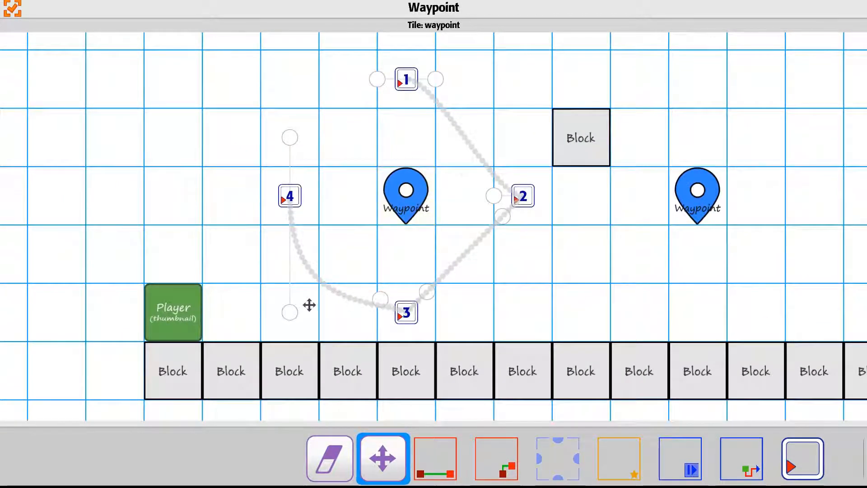
pyautogui.moveTo(379, 297); pyautogui.dragTo(377, 325)
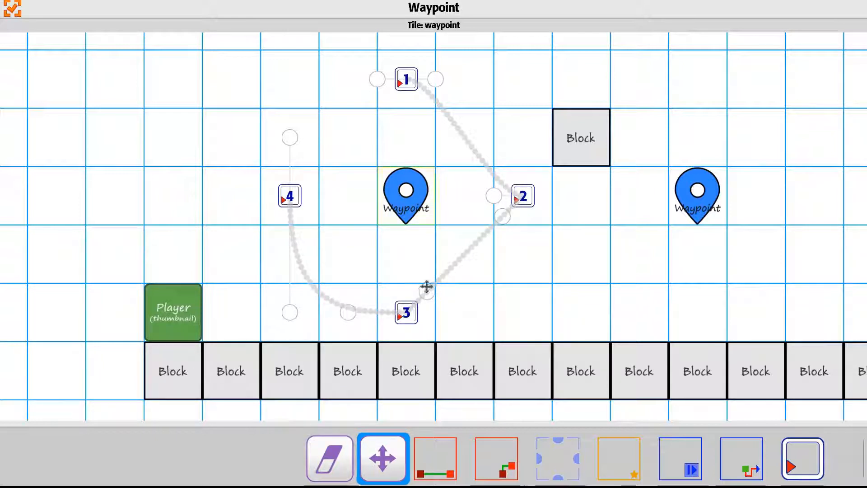
pyautogui.moveTo(426, 289); pyautogui.dragTo(461, 313)
pyautogui.moveTo(502, 216); pyautogui.dragTo(517, 253)
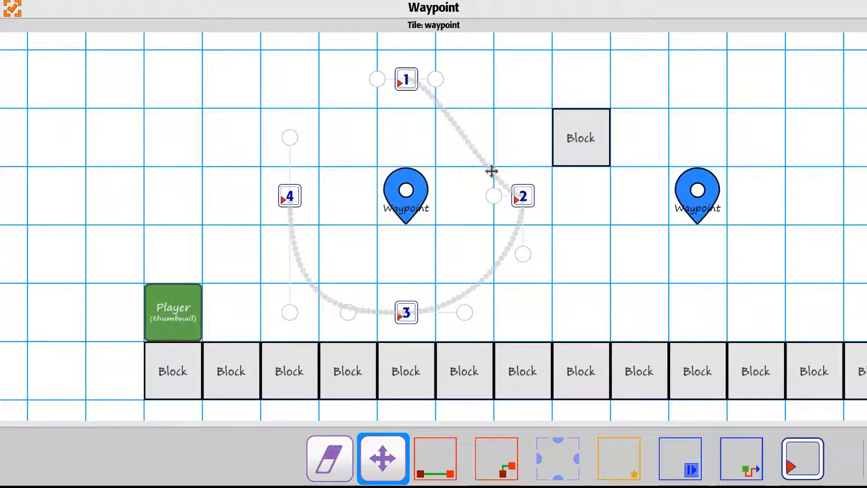
pyautogui.moveTo(493, 196); pyautogui.dragTo(513, 140)
pyautogui.moveTo(439, 83); pyautogui.dragTo(478, 80)
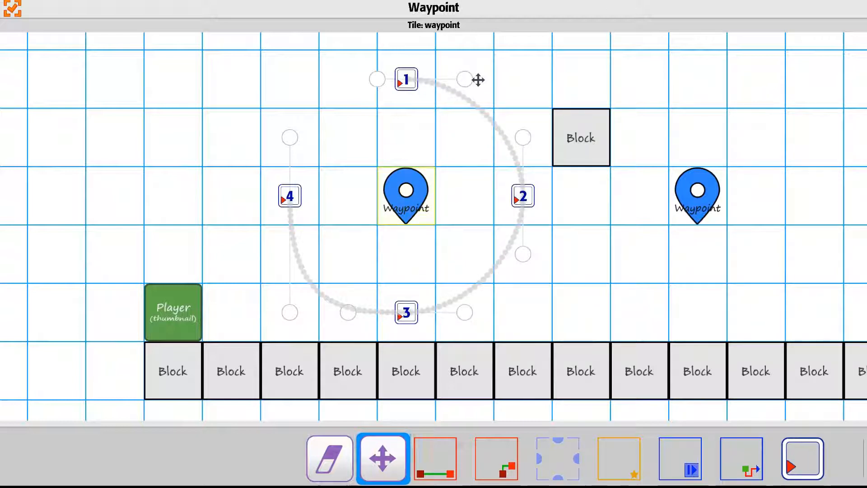
pyautogui.moveTo(288, 317); pyautogui.dragTo(288, 273)
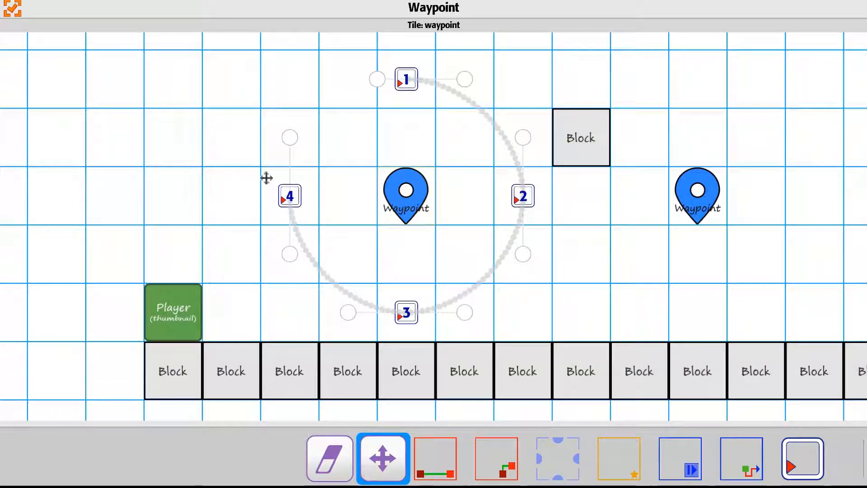
# Add node 5 beside node 1, shape the curve between nodes 4 and 5, and move node 5 onto node 1 to close the circle.
pyautogui.click(803, 459)
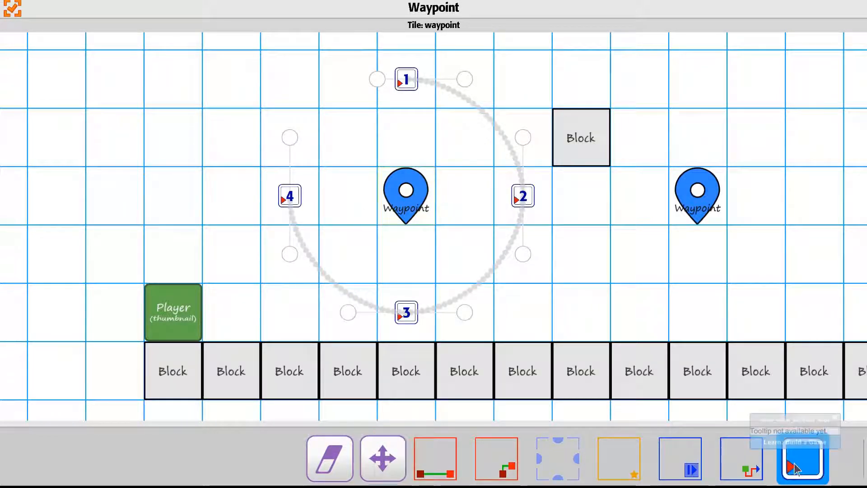
pyautogui.click(347, 79)
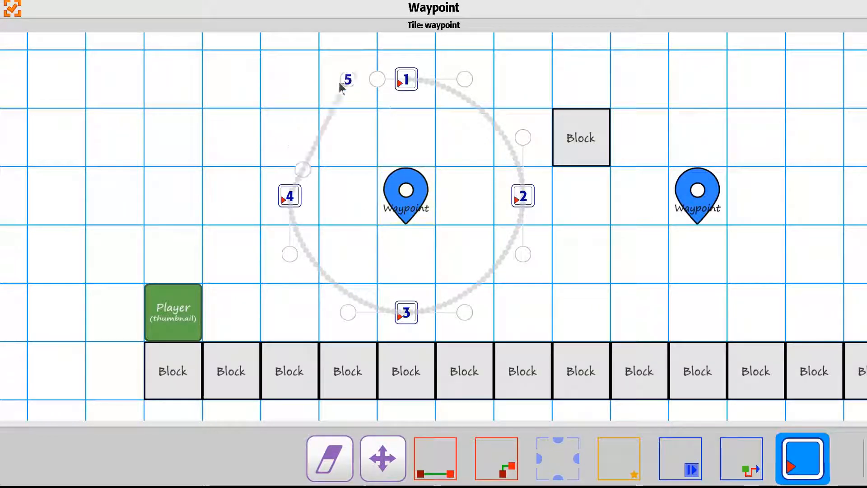
pyautogui.click(404, 474)
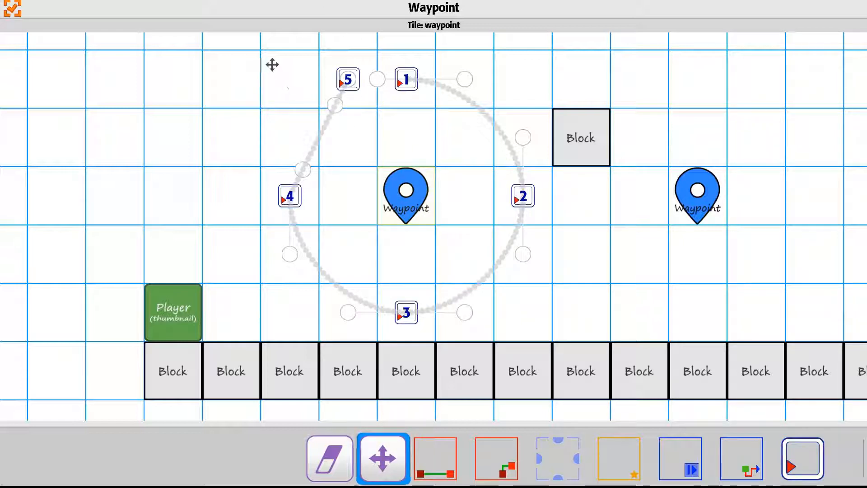
pyautogui.moveTo(336, 98); pyautogui.dragTo(290, 79)
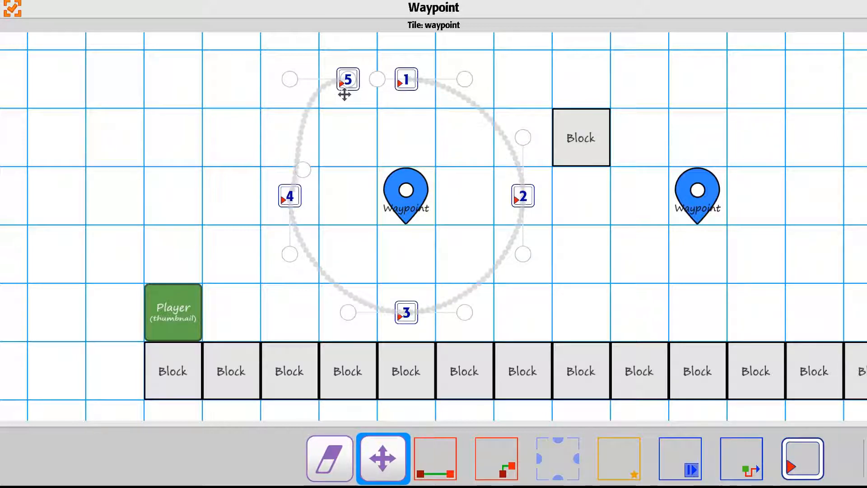
pyautogui.moveTo(303, 169); pyautogui.dragTo(306, 116)
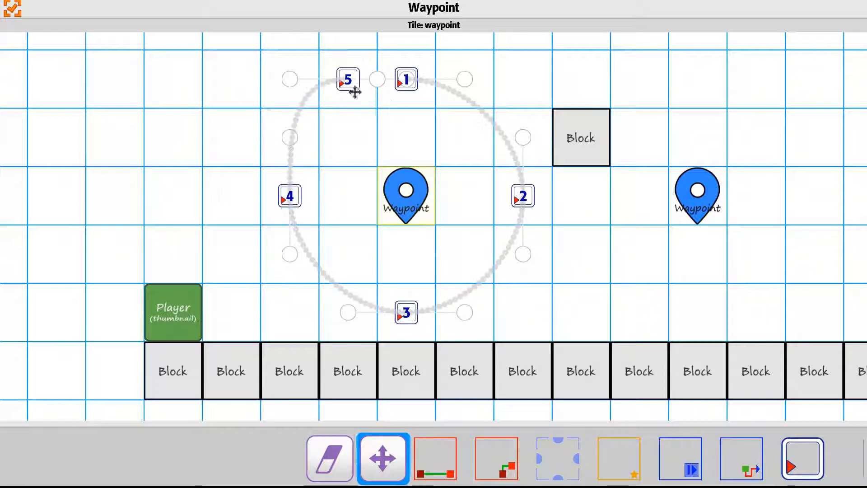
pyautogui.moveTo(355, 92); pyautogui.dragTo(393, 96)
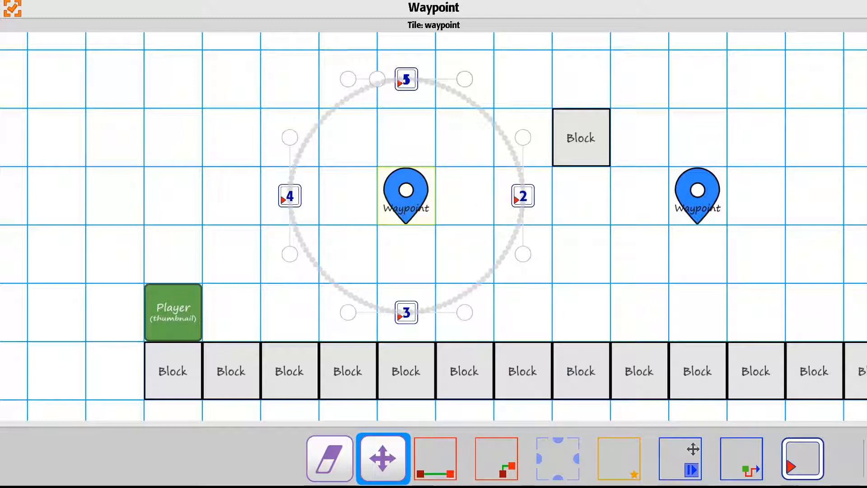
# Link the floating block to the first waypoint as its path follower and turn off Show Path In Game for that waypoint.
pyautogui.click(741, 457)
pyautogui.click(587, 157)
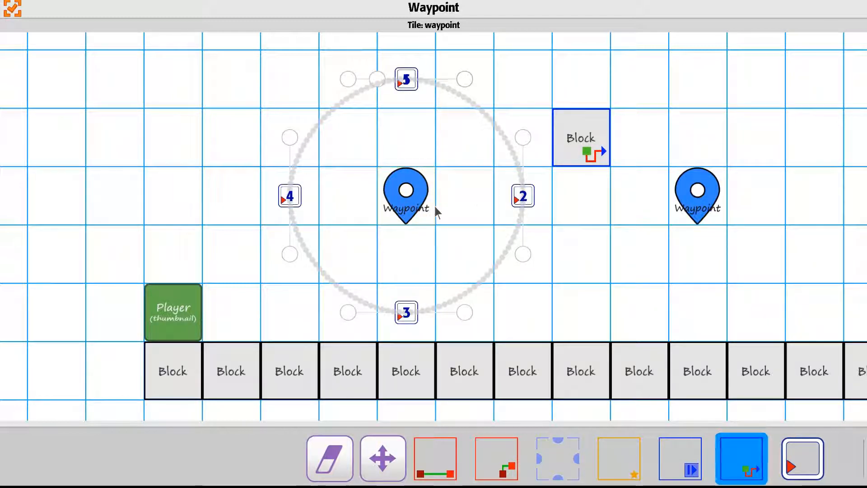
pyautogui.moveTo(723, 441); pyautogui.dragTo(587, 451)
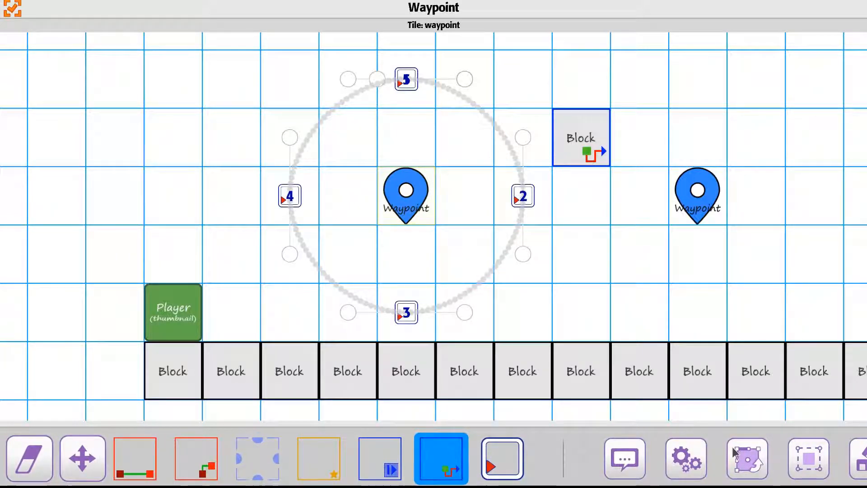
pyautogui.moveTo(747, 453); pyautogui.dragTo(171, 458)
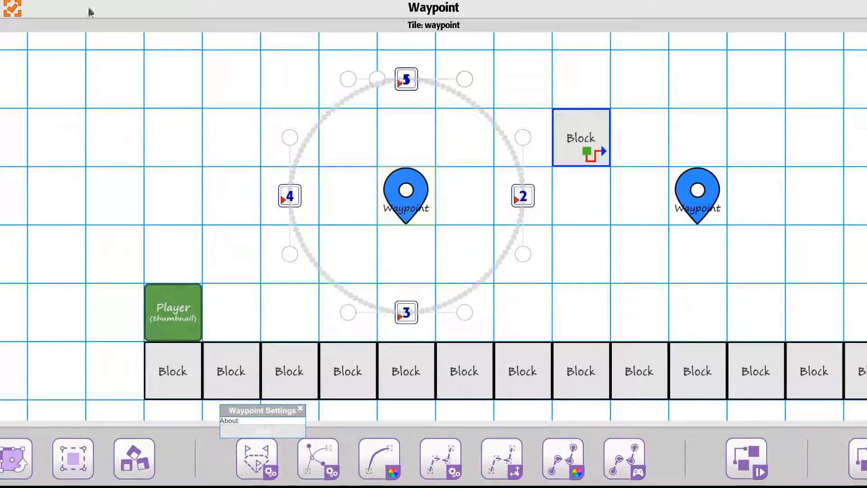
pyautogui.click(258, 457)
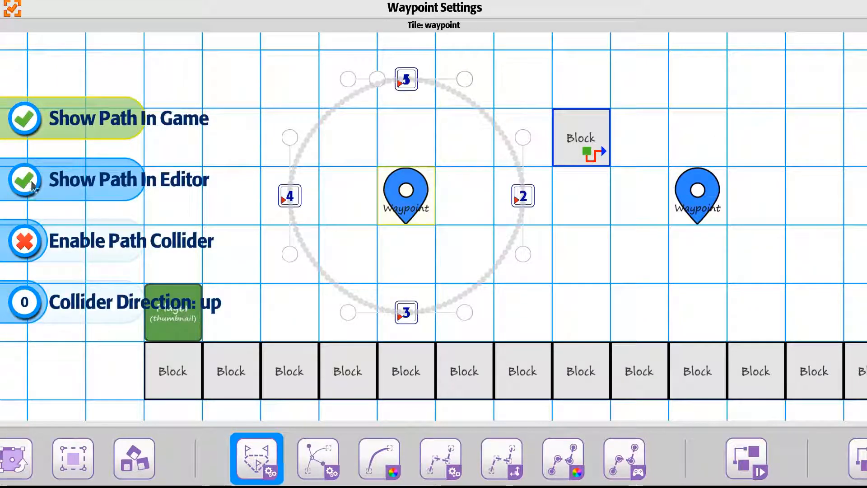
pyautogui.click(25, 119)
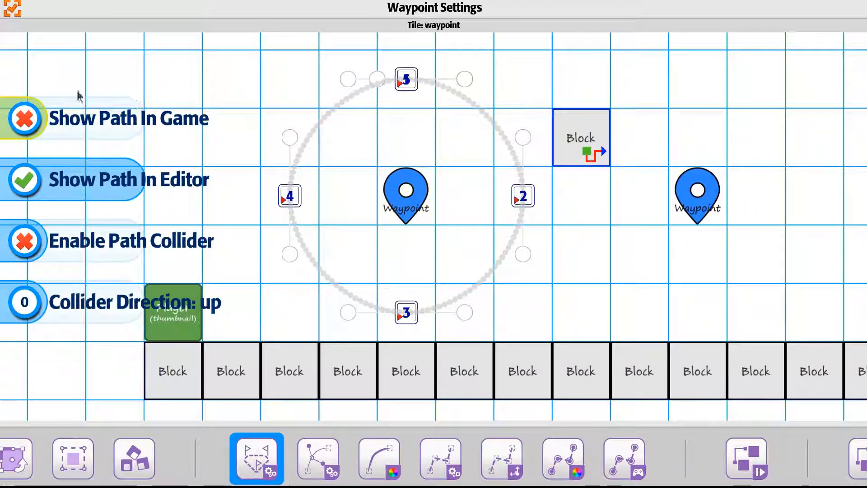
pyautogui.click(12, 9)
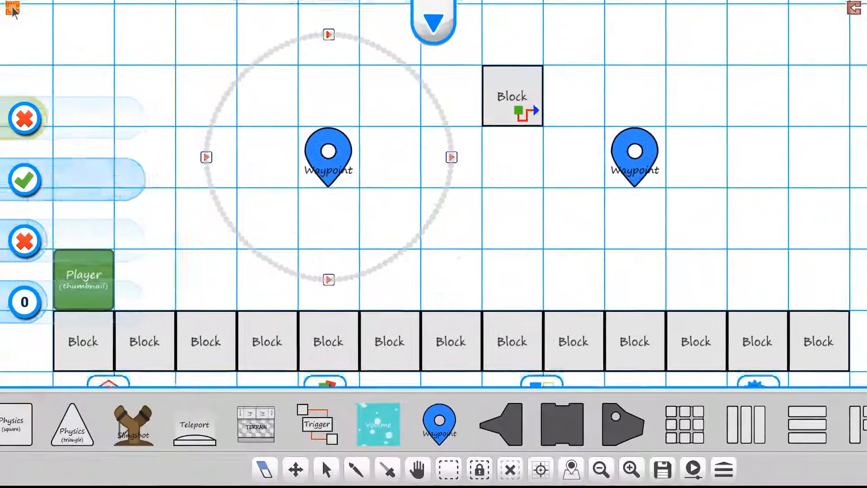
# Set the floating block's Time On Path to 40 in its waypoint follower settings and keep End Of Path Mode at loop.
pyautogui.click(512, 93)
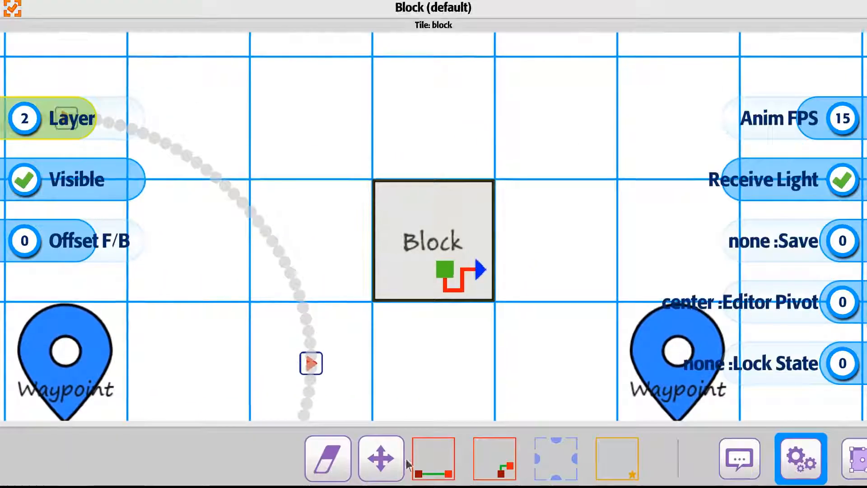
pyautogui.click(434, 458)
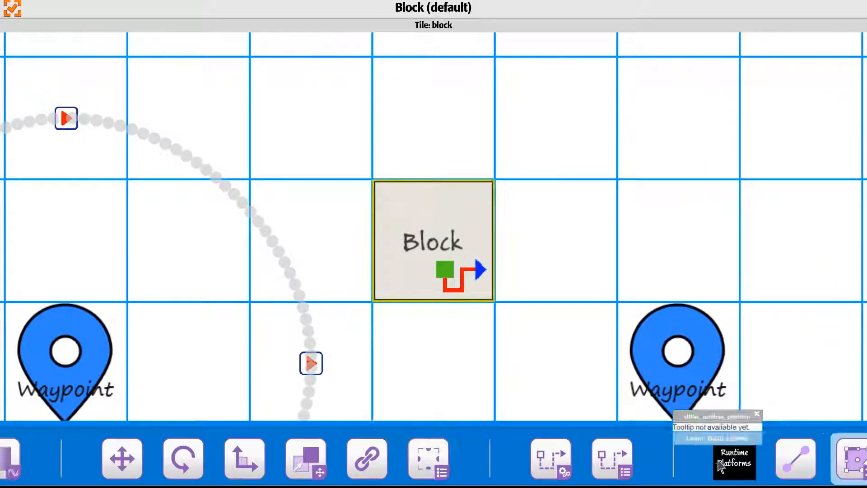
pyautogui.click(551, 457)
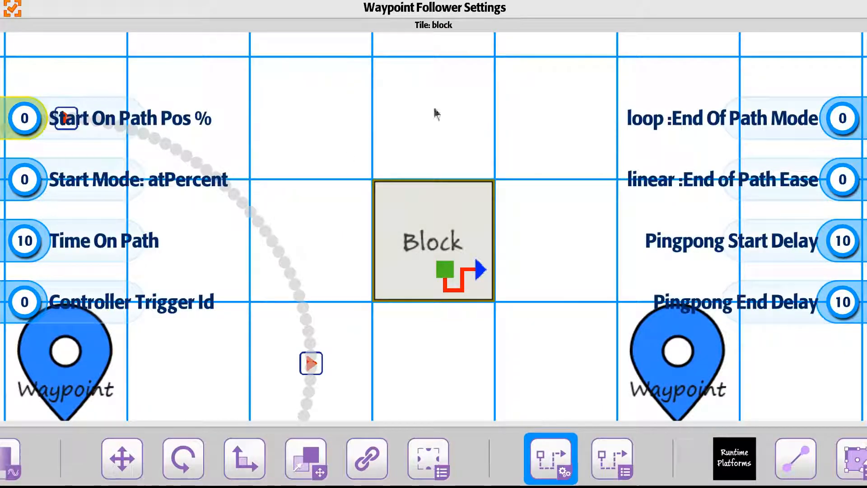
pyautogui.moveTo(31, 245)
pyautogui.mouseDown()
pyautogui.moveTo(33, 258)
pyautogui.moveTo(41, 257)
pyautogui.mouseUp()
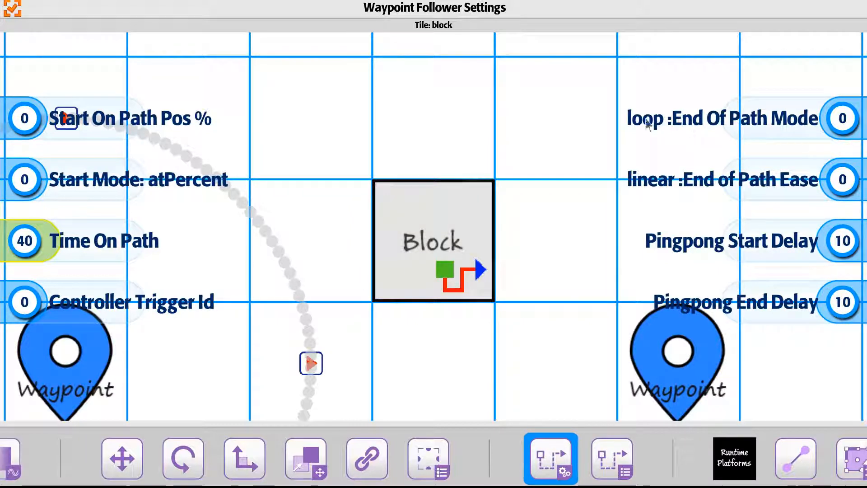
pyautogui.click(820, 136)
pyautogui.moveTo(817, 131); pyautogui.dragTo(859, 141)
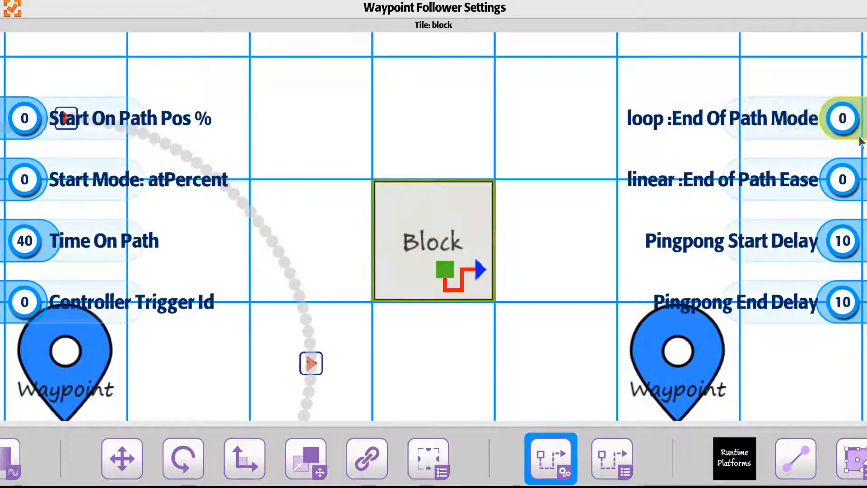
# Enable Use My Angle, Use My Time On Path, Use My Move At Start and Use My Control Mode in the block's waypoint follower options.
pyautogui.click(611, 458)
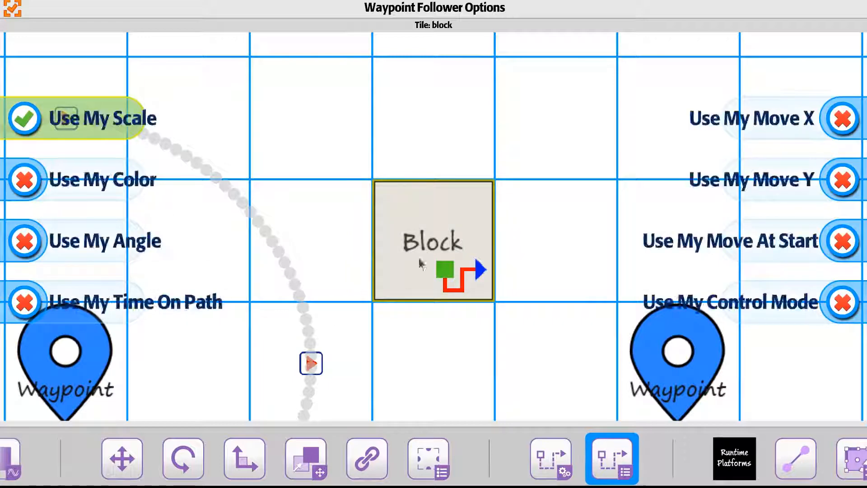
pyautogui.click(18, 240)
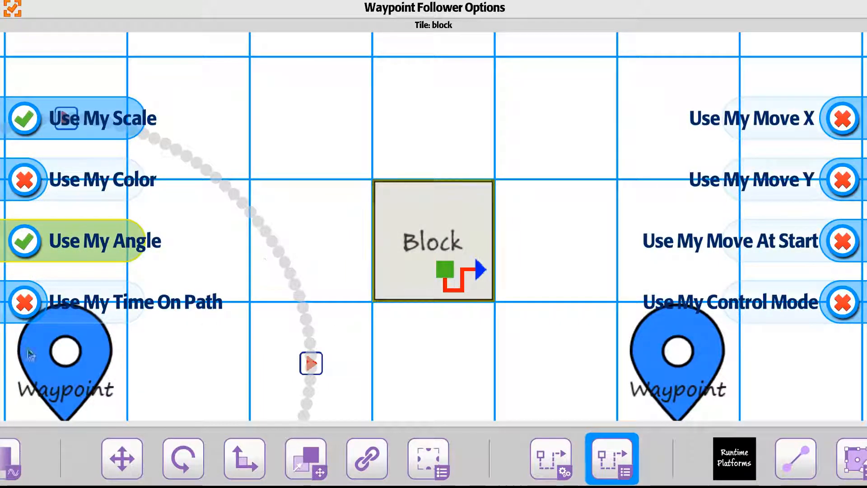
pyautogui.click(26, 302)
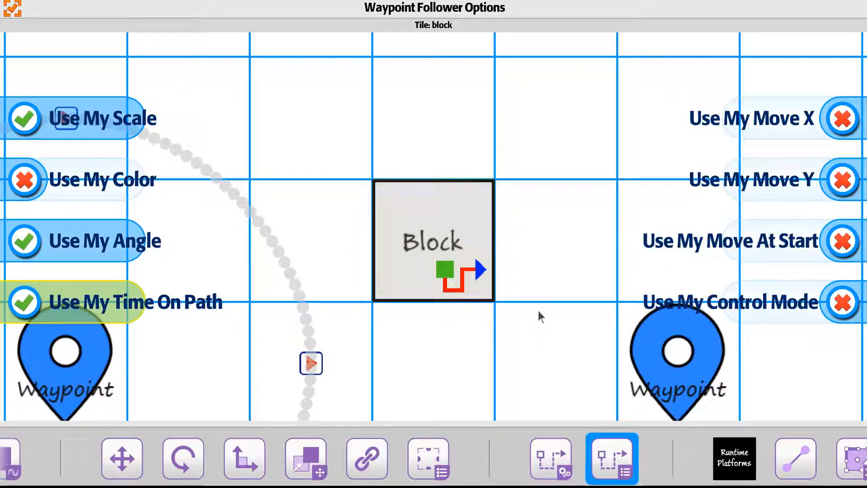
pyautogui.click(842, 241)
pyautogui.click(837, 314)
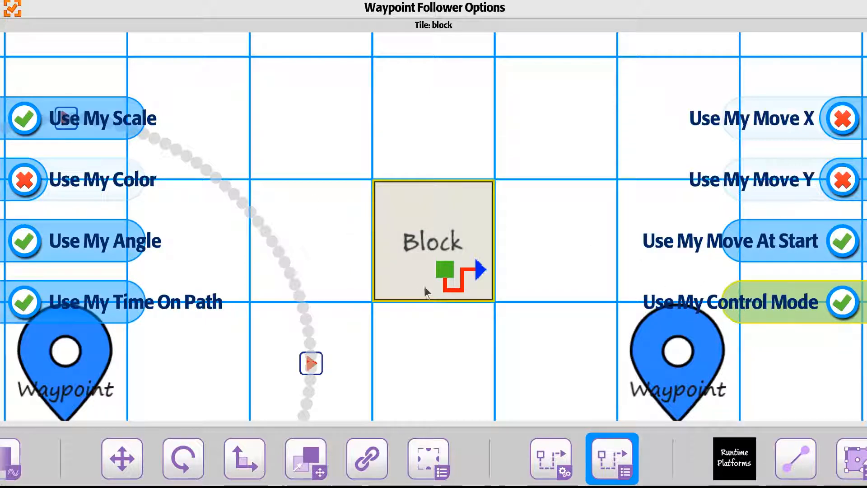
pyautogui.click(9, 10)
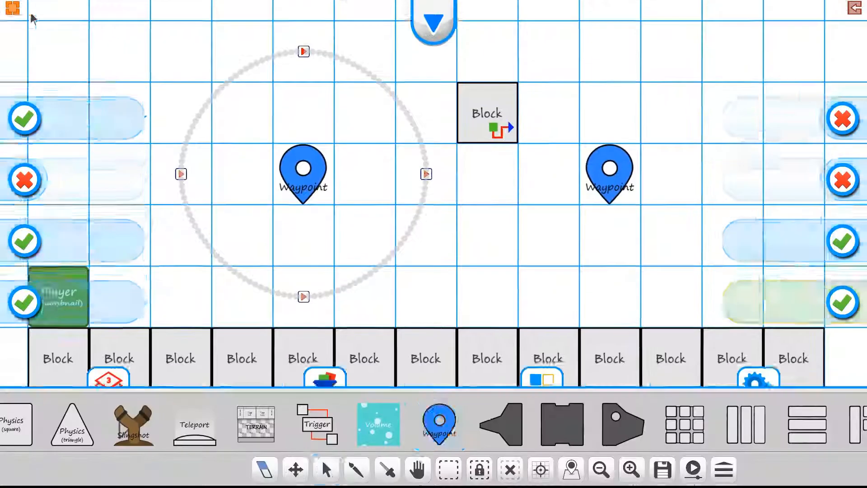
# Give the second waypoint a straight horizontal path one cell below it, with node 2 four cells to the right of node 1.
pyautogui.moveTo(308, 279); pyautogui.dragTo(384, 269)
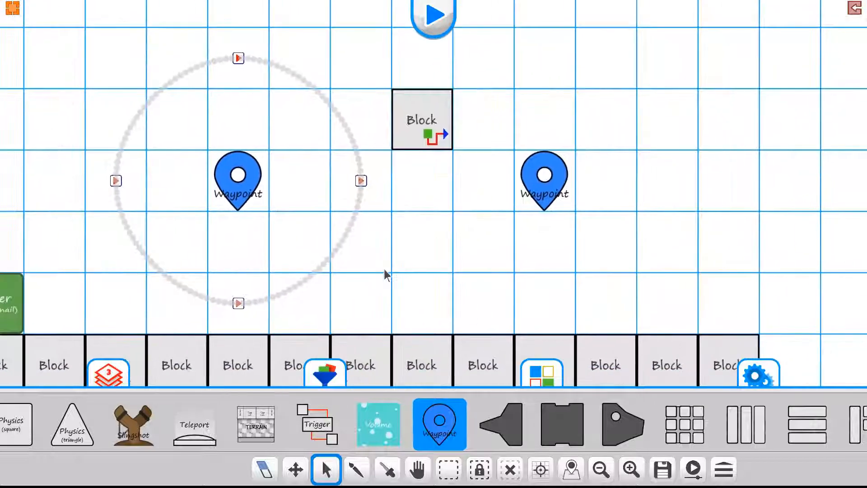
pyautogui.doubleClick(553, 193)
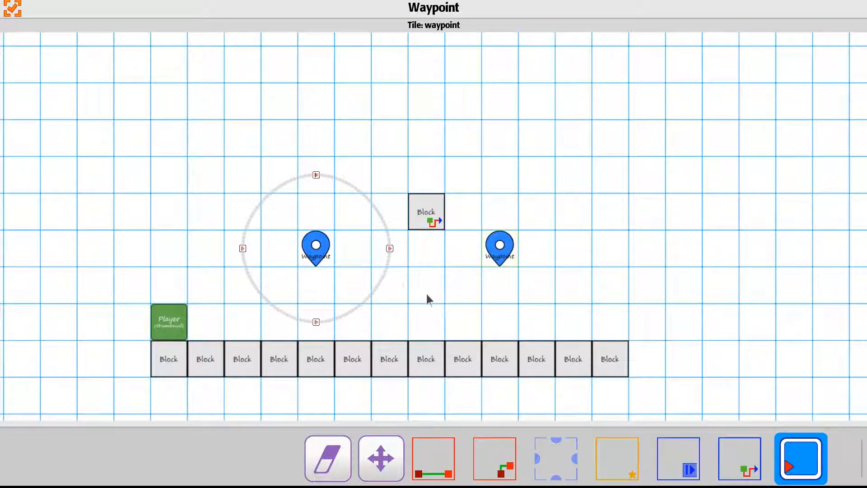
pyautogui.click(580, 283)
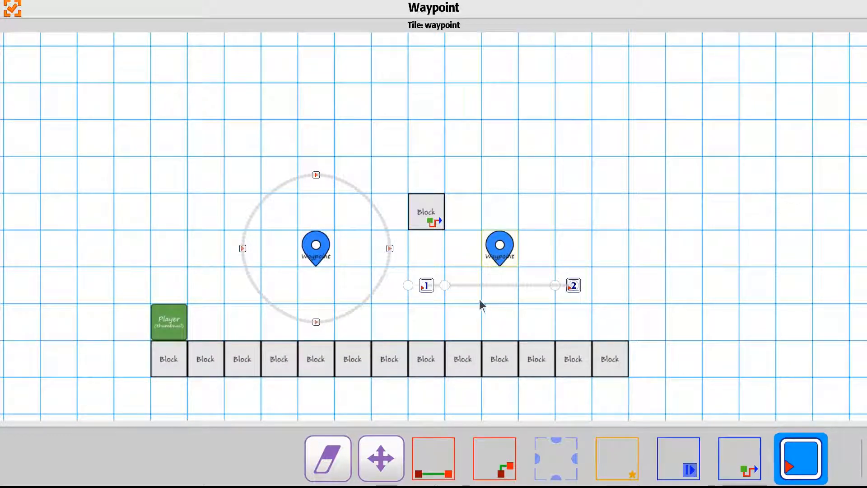
# Link the first waypoint to the second waypoint as its path follower.
pyautogui.moveTo(747, 463); pyautogui.dragTo(334, 460)
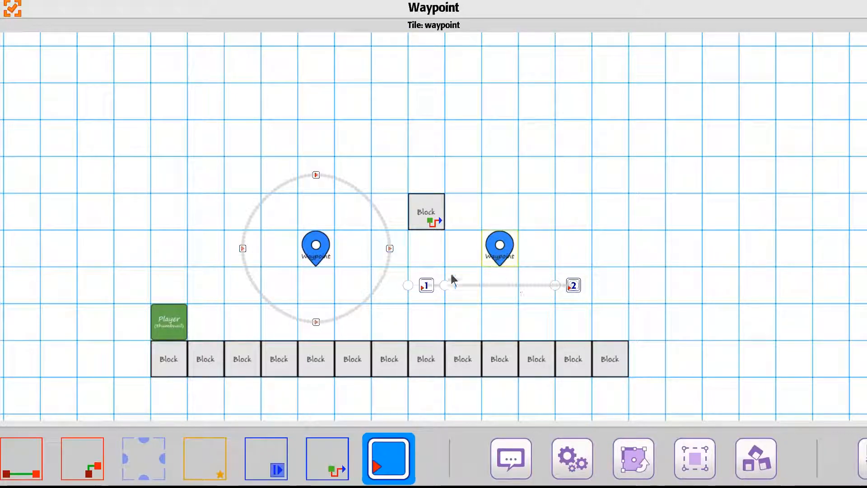
pyautogui.moveTo(379, 456); pyautogui.dragTo(146, 457)
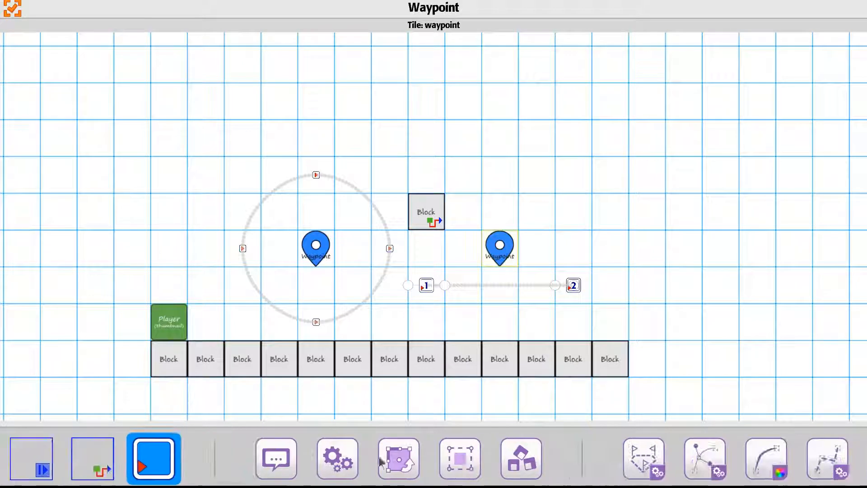
pyautogui.click(111, 474)
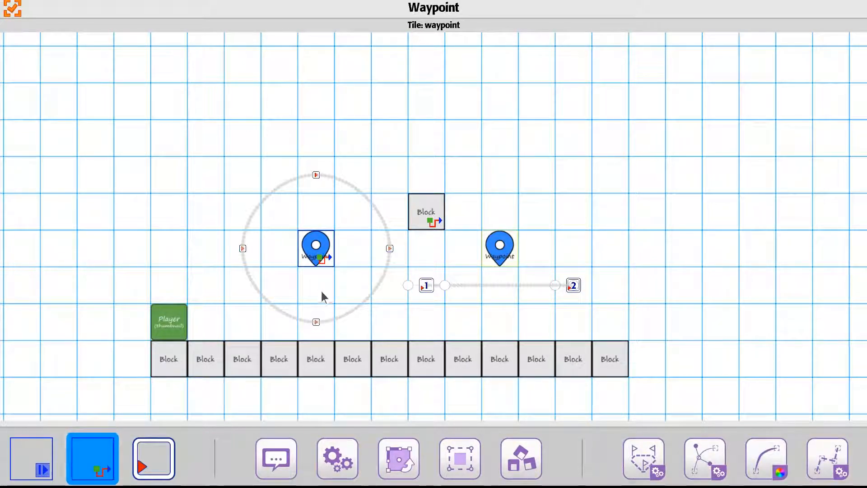
# Turn off Show Path In Game for the second waypoint and keep Show Path In Editor on.
pyautogui.moveTo(608, 460); pyautogui.dragTo(245, 443)
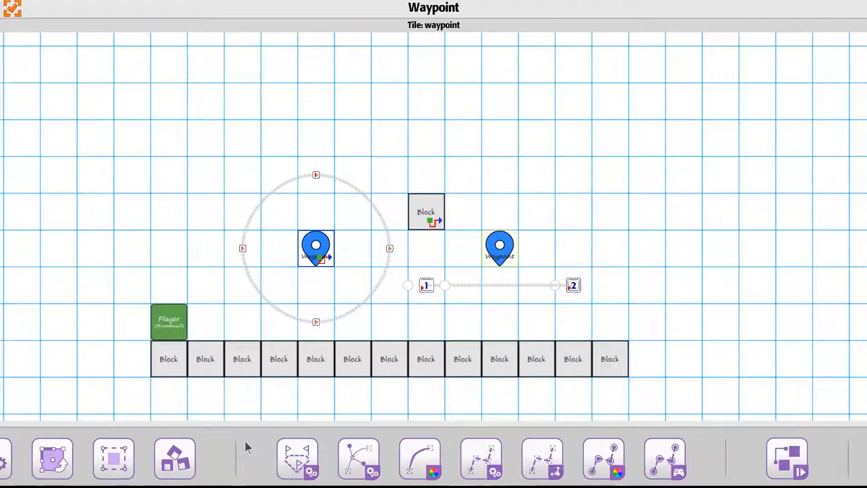
pyautogui.click(289, 457)
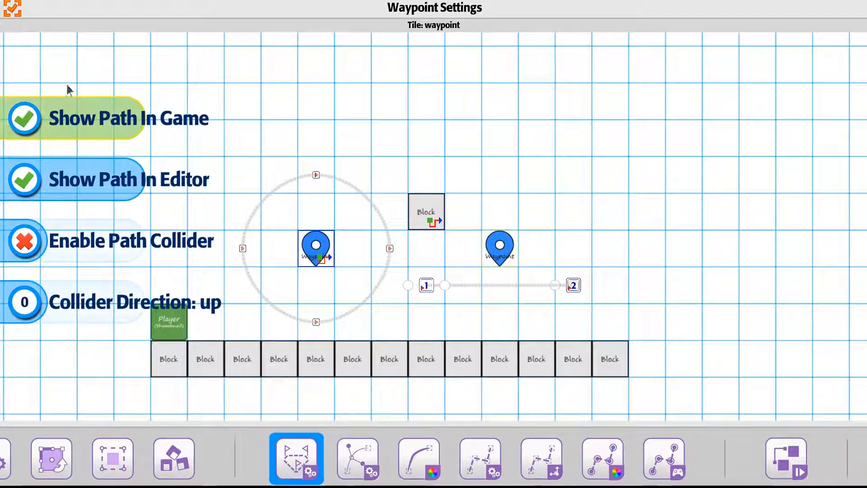
pyautogui.click(38, 194)
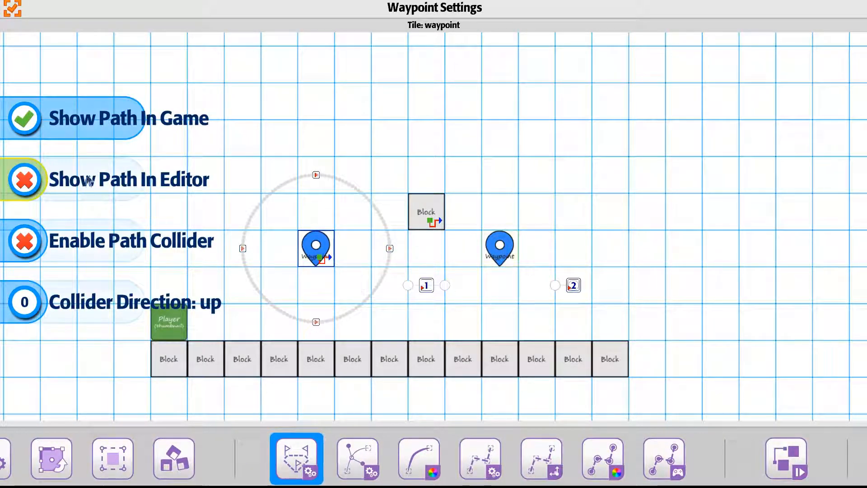
pyautogui.click(36, 185)
pyautogui.click(24, 118)
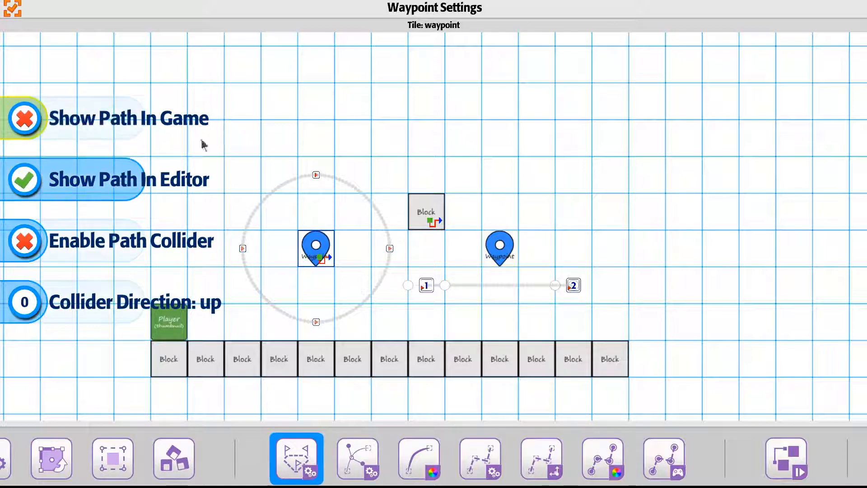
# Enable Pause When Reached for node 1 of the second waypoint and set its Pause Delay Time to 10.
pyautogui.click(359, 453)
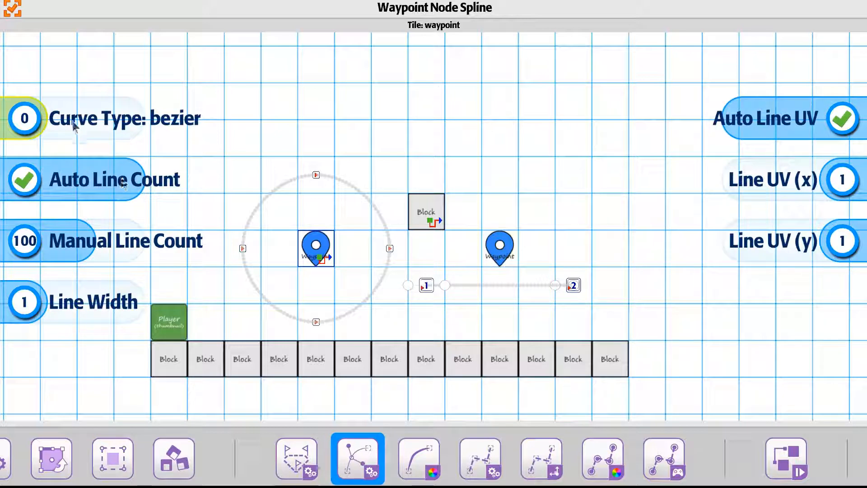
pyautogui.click(472, 457)
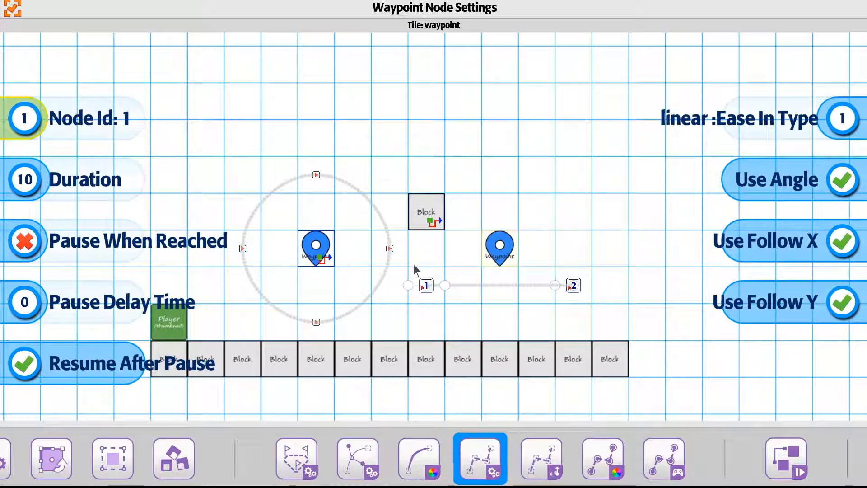
pyautogui.click(31, 248)
pyautogui.moveTo(24, 299); pyautogui.dragTo(54, 308)
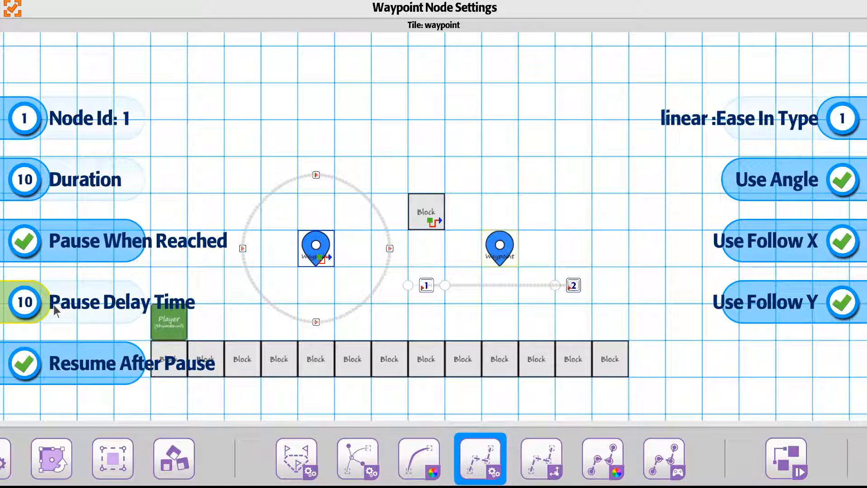
# Enable Pause When Reached for node 2 of the second waypoint and set its Pause Delay Time to 10.
pyautogui.press('Up')
pyautogui.press('Up')
pyautogui.press('Up')
pyautogui.press('Right')
pyautogui.press('Down')
pyautogui.press('Down')
pyautogui.press('Return')
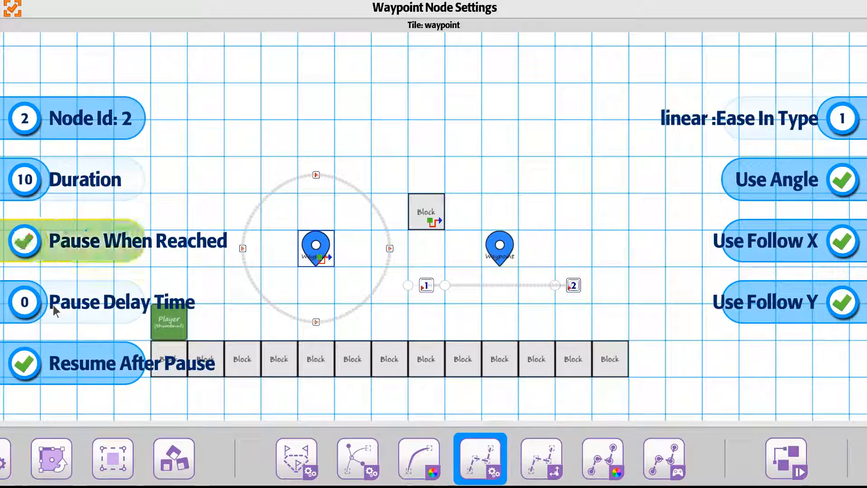
pyautogui.moveTo(53, 306); pyautogui.dragTo(50, 307)
pyautogui.press('Right')
pyautogui.press('Right')
pyautogui.press('Right')
pyautogui.press('Right')
pyautogui.press('Right')
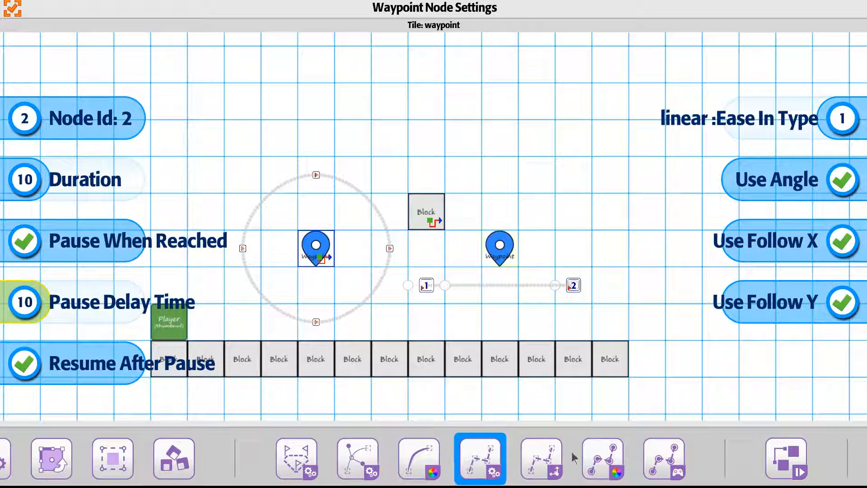
# Set the second waypoint's node control modes to moveForward for node 1 and moveBackward for node 2.
pyautogui.click(663, 457)
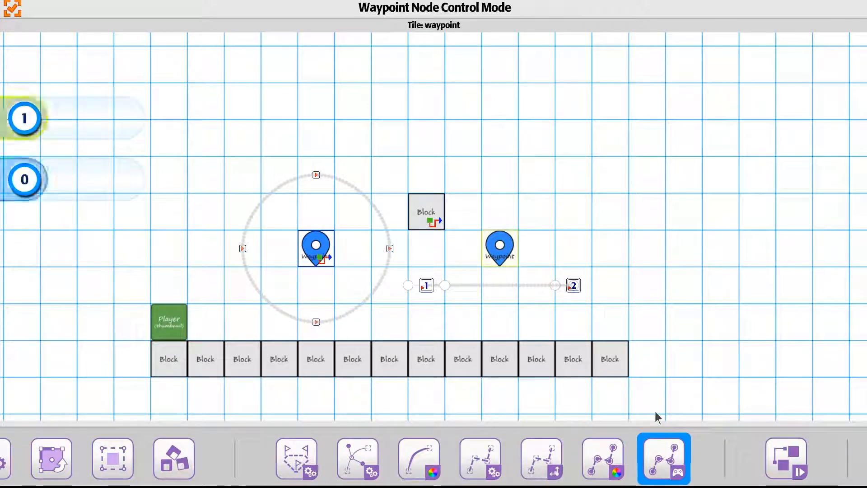
pyautogui.click(121, 207)
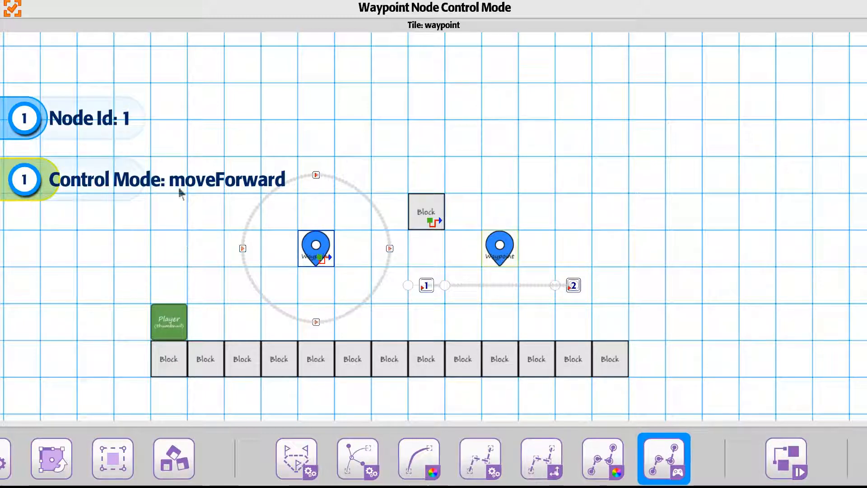
pyautogui.press('Right')
pyautogui.press('Down')
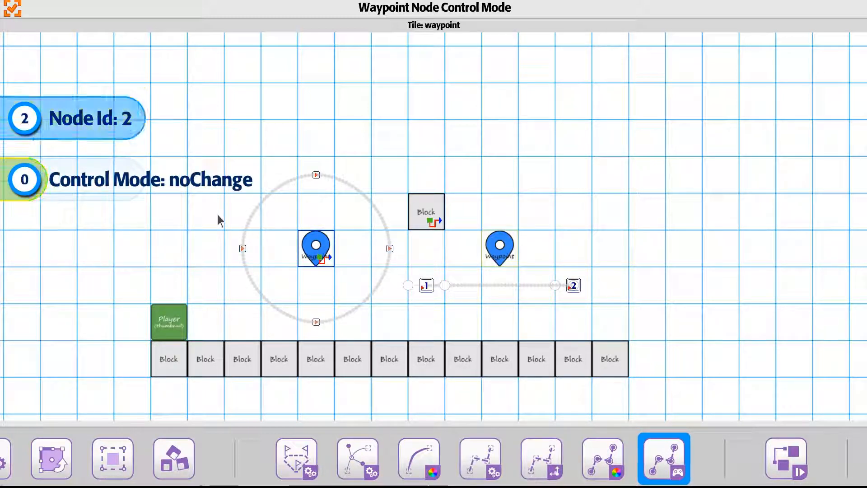
pyautogui.press('Right')
pyautogui.press('Right')
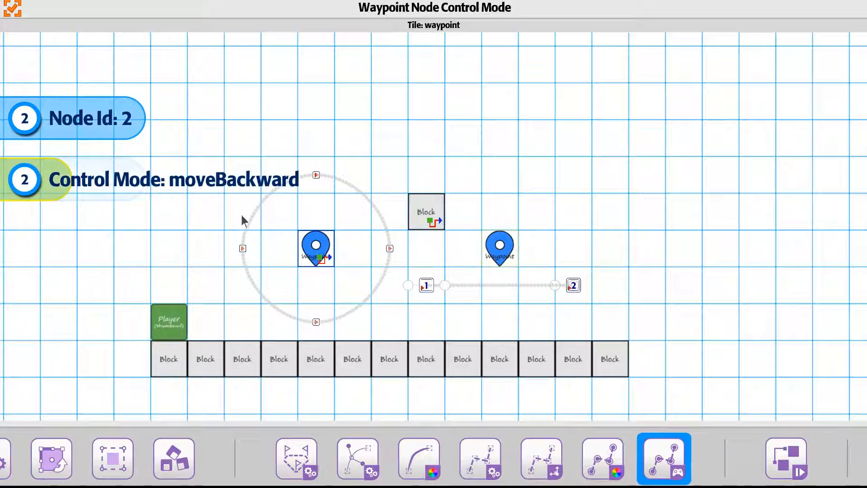
pyautogui.click(16, 13)
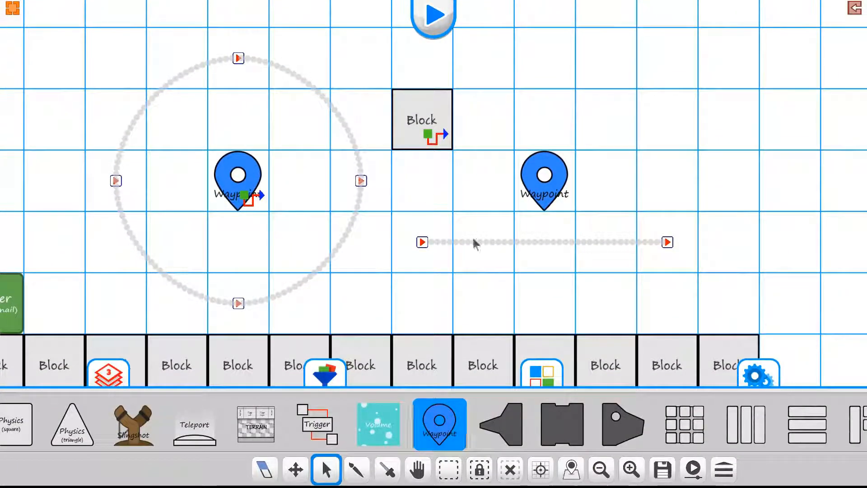
# Move the second waypoint and its straight path up one cell.
pyautogui.click(299, 468)
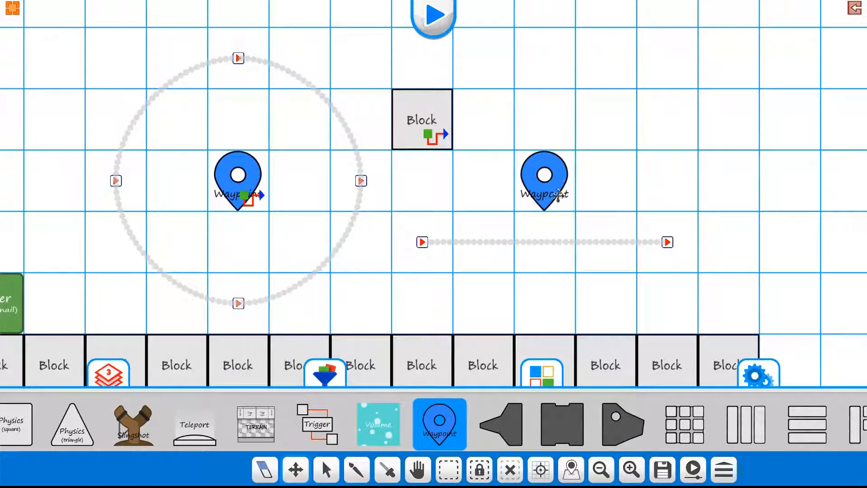
pyautogui.moveTo(559, 196); pyautogui.dragTo(548, 134)
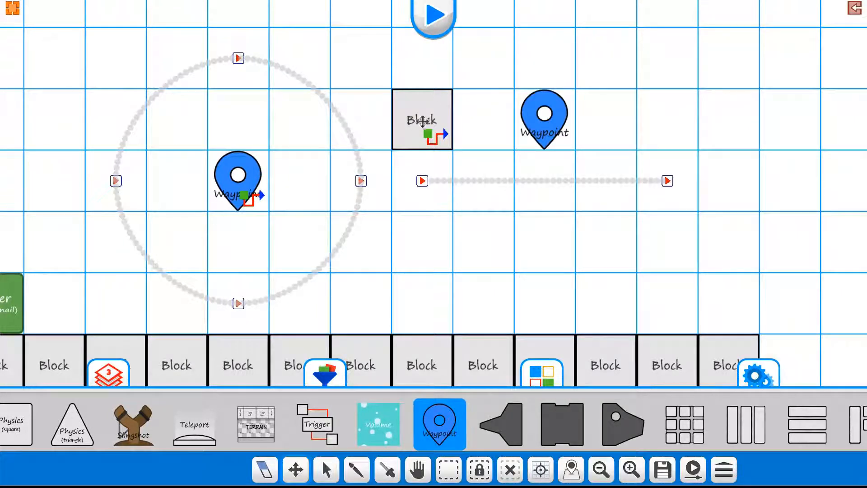
# Enable Parent To Object on the floating block, set its parent area's Move U/D to 8, and play-test the level.
pyautogui.rightClick(423, 122)
pyautogui.click(378, 456)
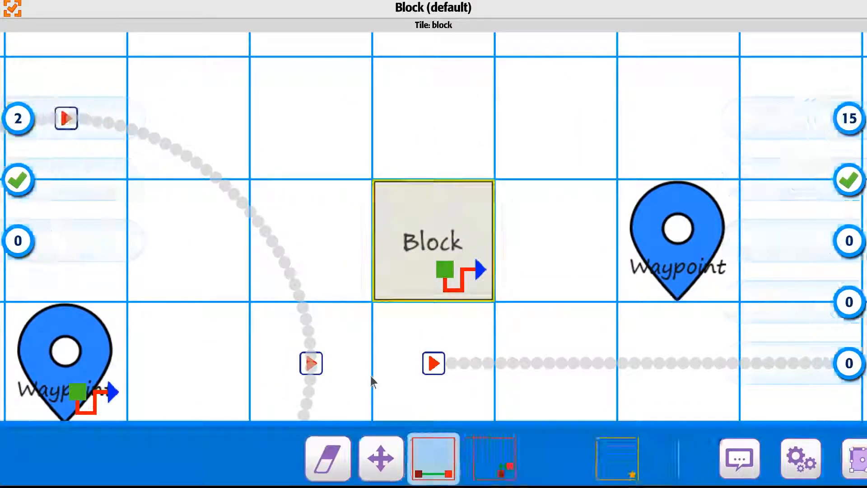
pyautogui.moveTo(164, 463); pyautogui.dragTo(599, 462)
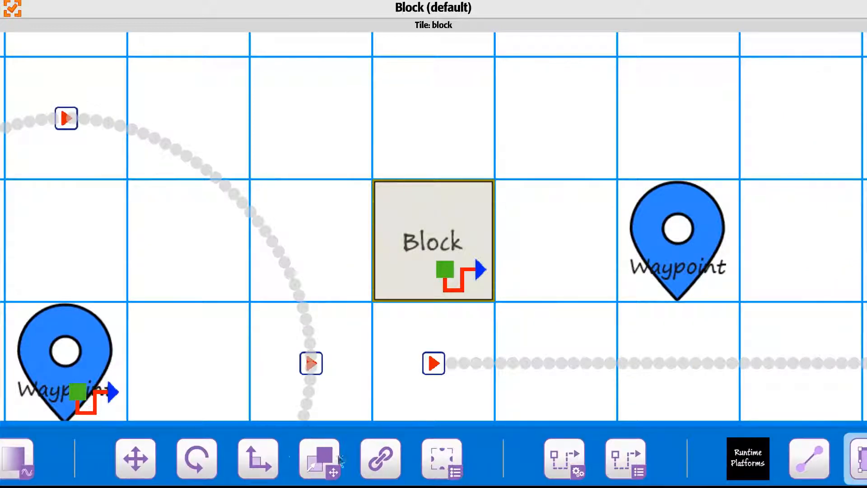
pyautogui.click(380, 458)
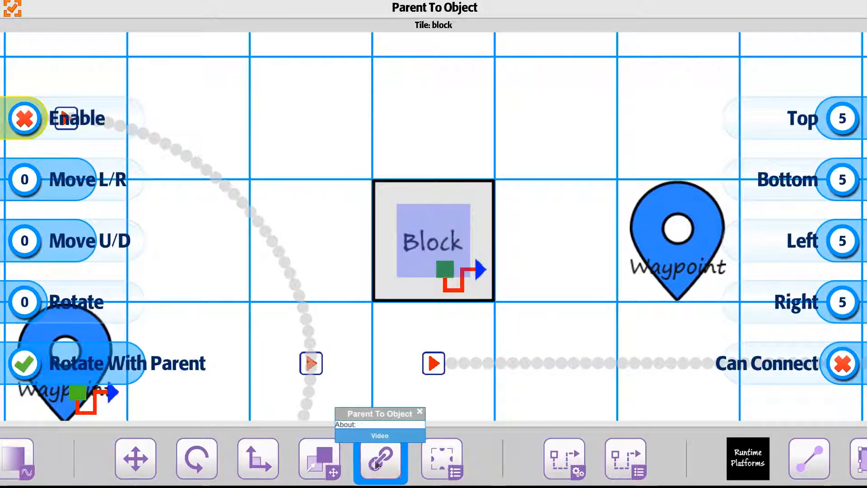
pyautogui.click(28, 121)
pyautogui.click(79, 250)
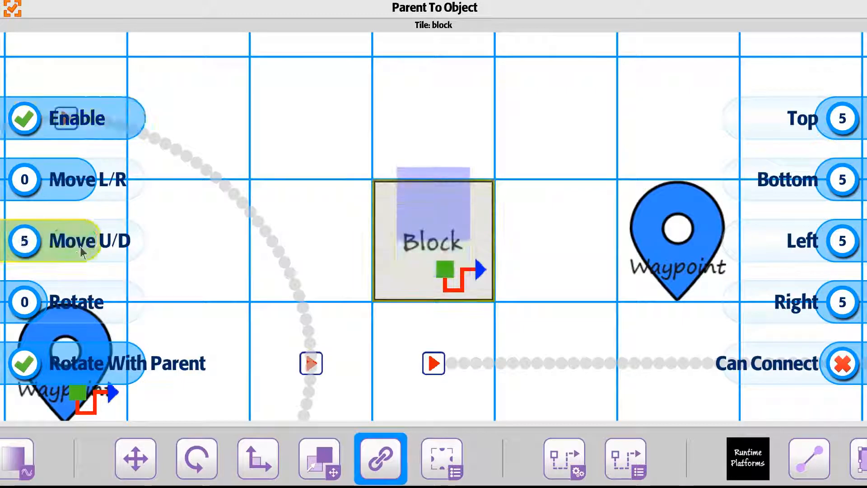
pyautogui.click(82, 246)
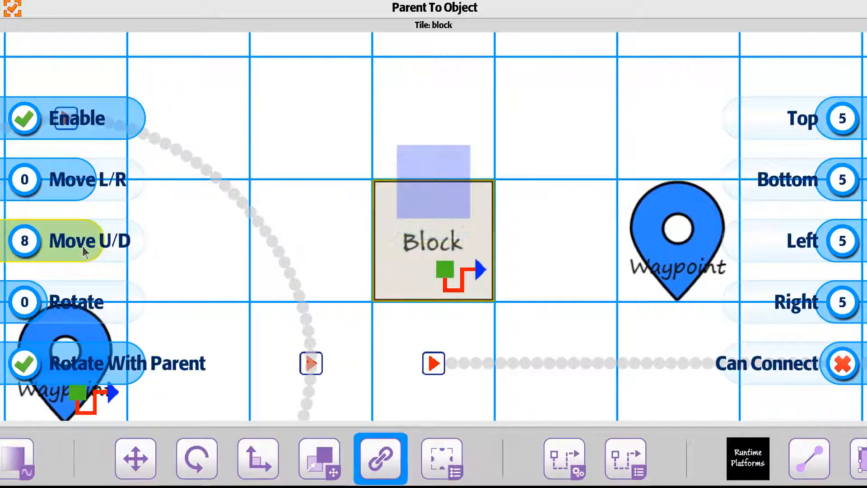
pyautogui.click(13, 8)
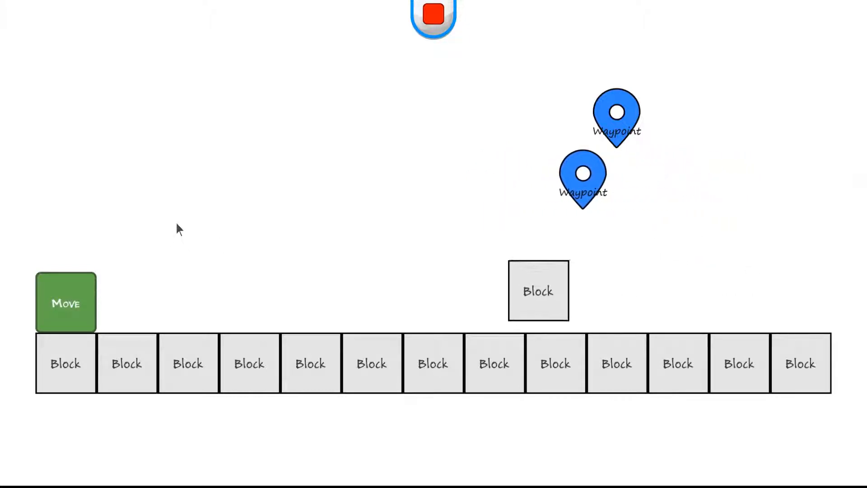
pyautogui.click(435, 16)
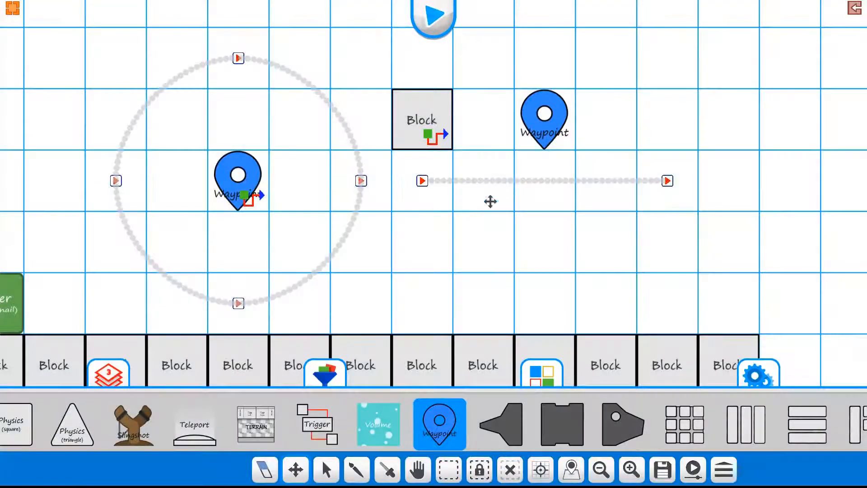
# Turn off the Visible setting for both the straight-path waypoint and the circular-path waypoint.
pyautogui.click(547, 133)
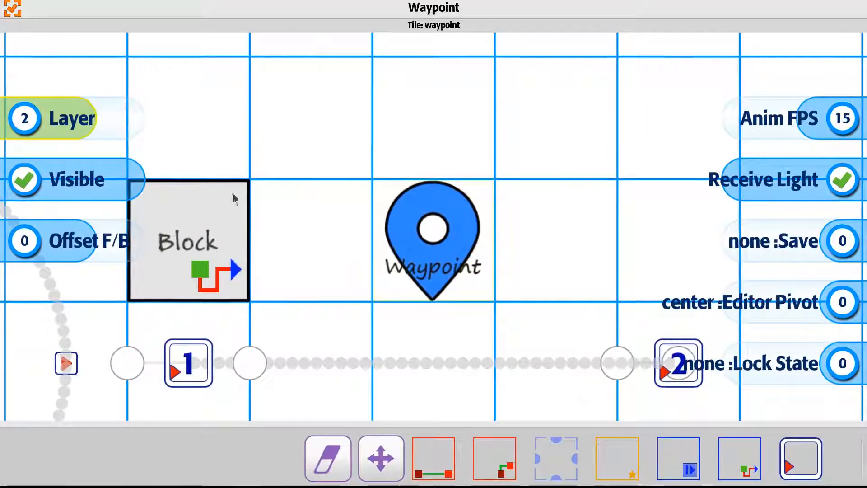
pyautogui.click(36, 183)
pyautogui.click(12, 8)
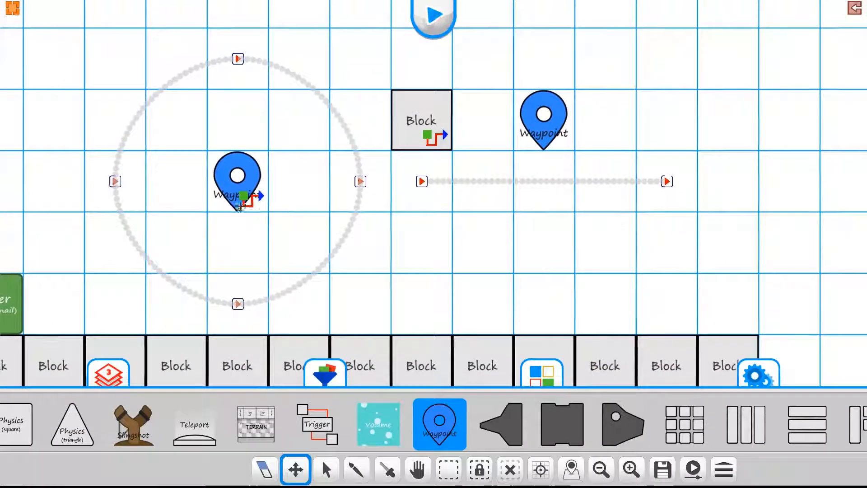
pyautogui.click(245, 190)
pyautogui.click(164, 191)
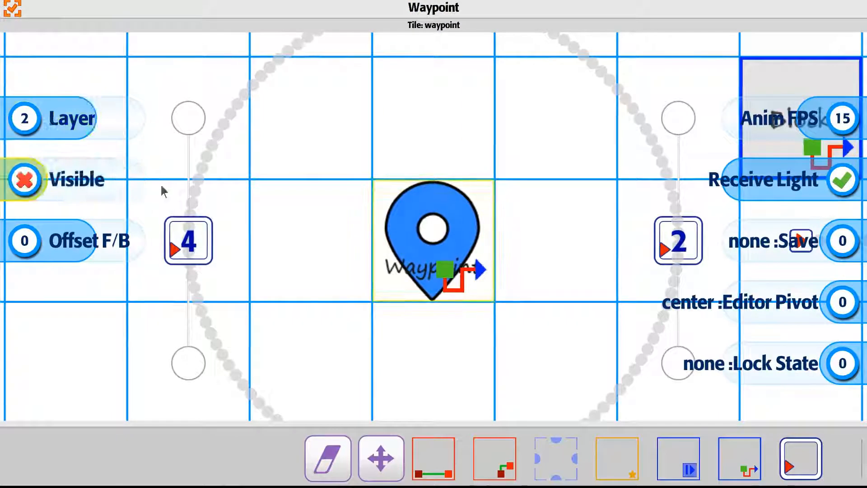
pyautogui.click(12, 8)
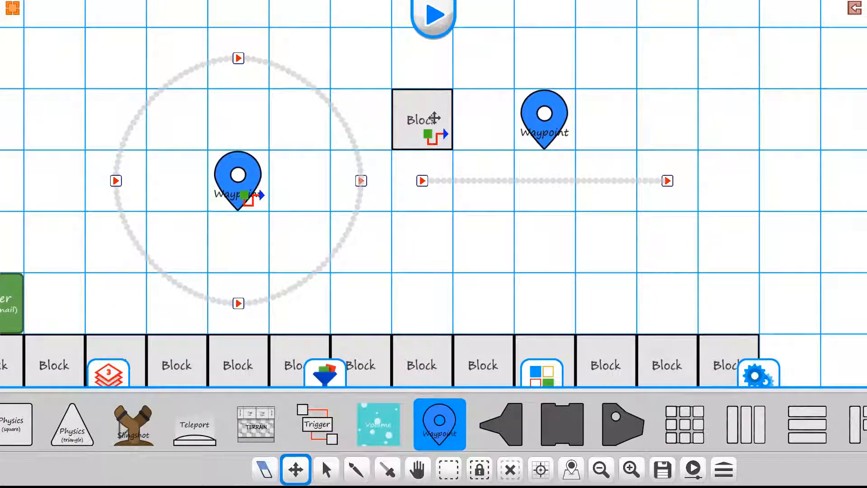
# Set Time On Path to 20 in the floating block's Waypoint Follower Settings and play-test the level.
pyautogui.click(432, 121)
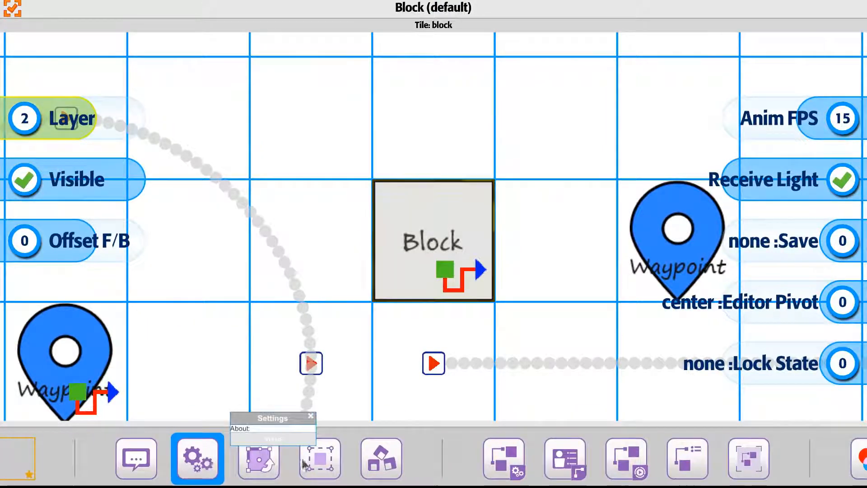
pyautogui.moveTo(732, 467); pyautogui.dragTo(275, 456)
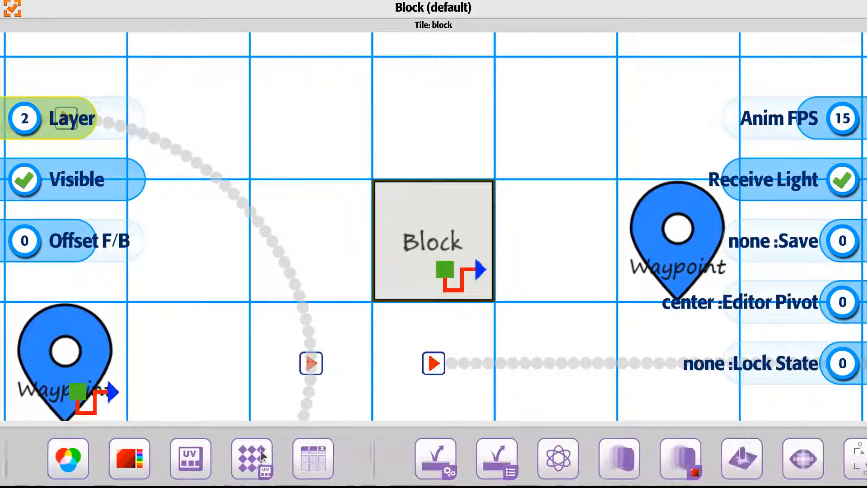
pyautogui.moveTo(660, 464); pyautogui.dragTo(97, 452)
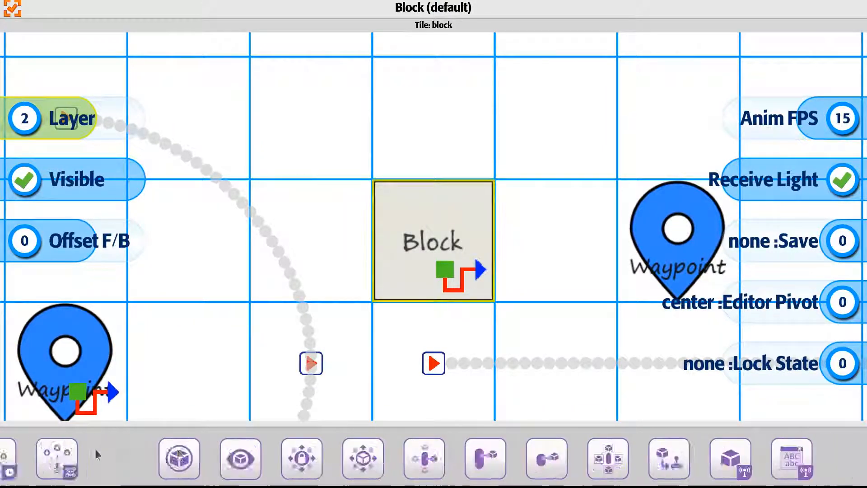
pyautogui.moveTo(428, 466); pyautogui.dragTo(144, 467)
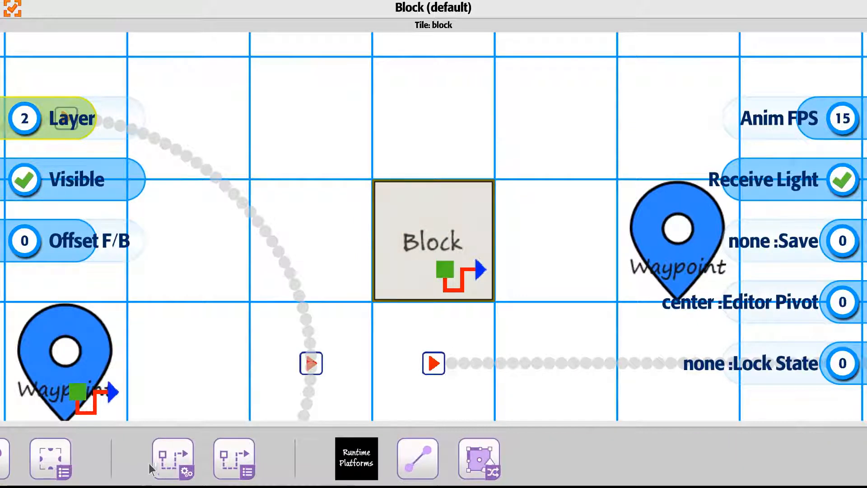
pyautogui.click(174, 457)
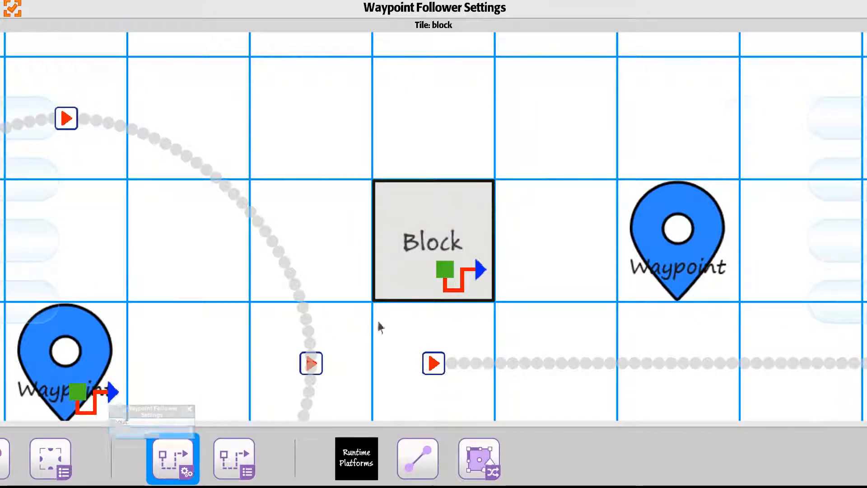
pyautogui.moveTo(39, 251)
pyautogui.mouseDown()
pyautogui.moveTo(32, 255)
pyautogui.moveTo(42, 258)
pyautogui.mouseUp()
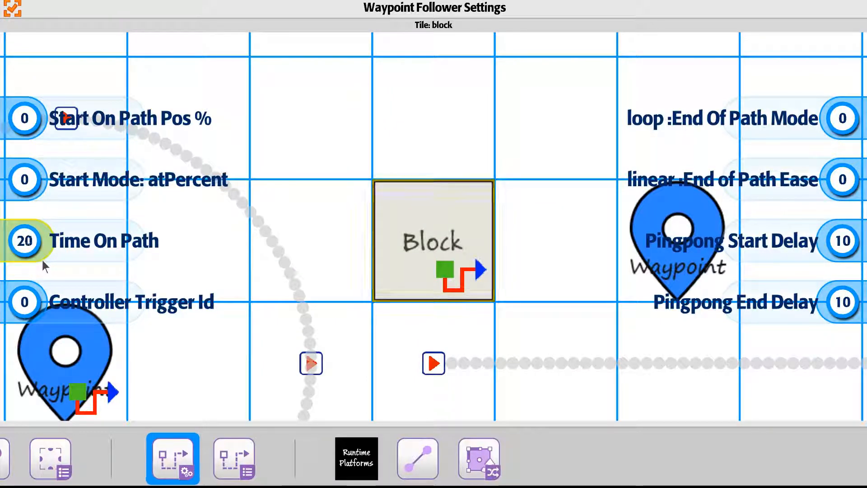
pyautogui.click(16, 13)
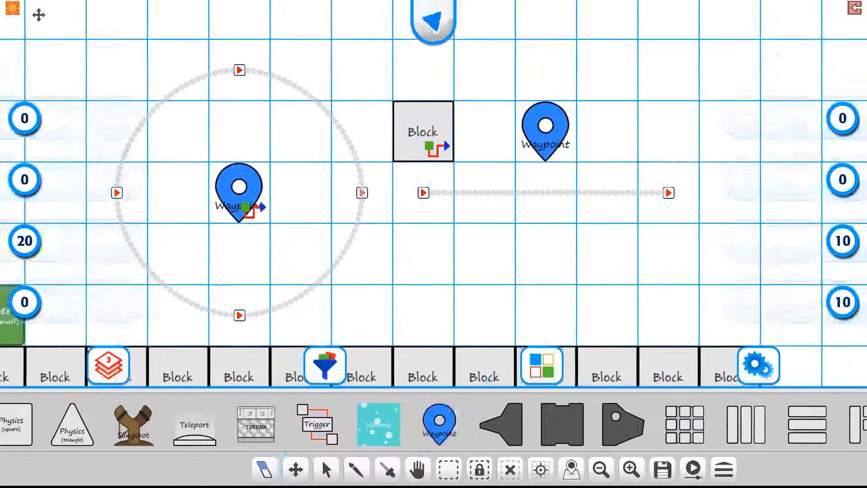
pyautogui.click(423, 15)
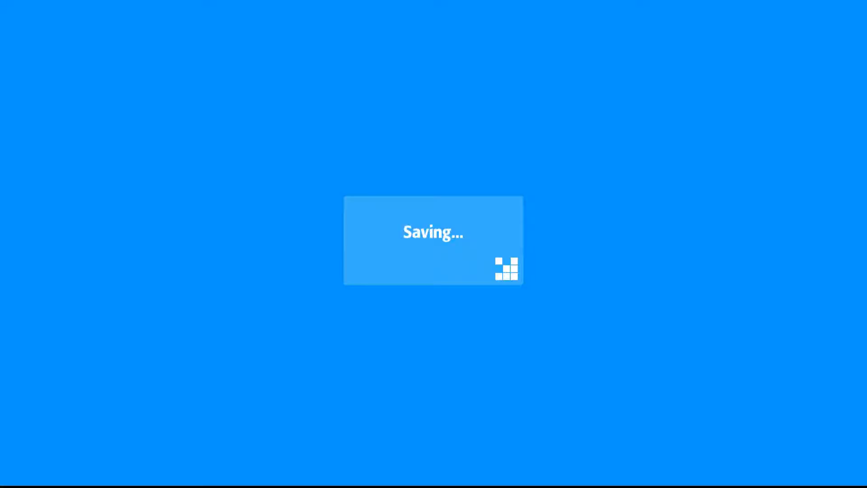